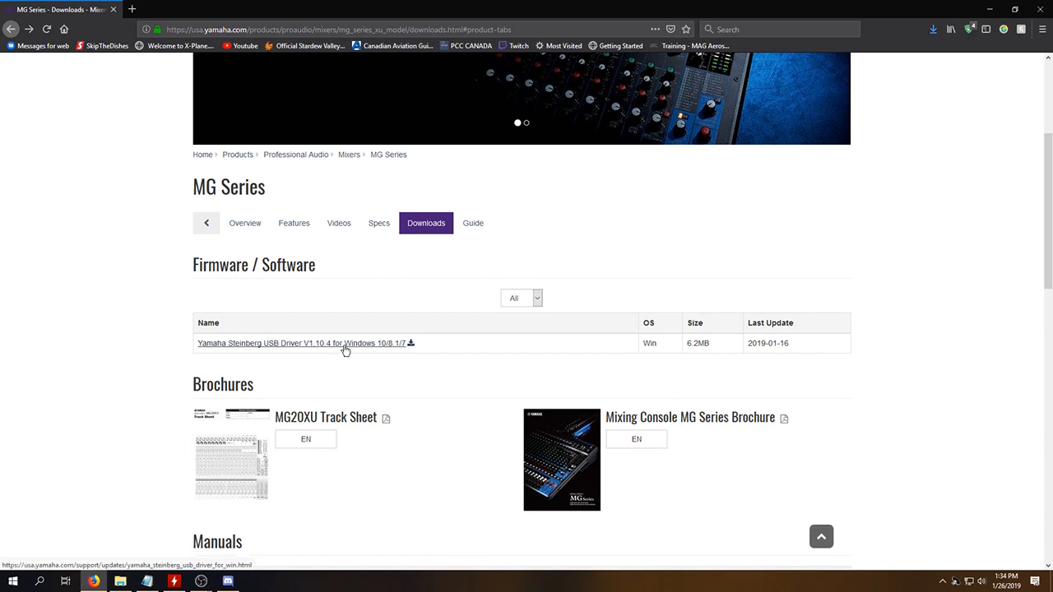
Open the Yamaha Steinberg USB Driver V1.10.4 for Windows page and agree to the license for YSUSB_V1104_Win.zip
{"action": "left_click", "coordinate": [345, 344]}
{"action": "scroll", "coordinate": [493, 346], "scroll_direction": "down", "scroll_amount": 3}
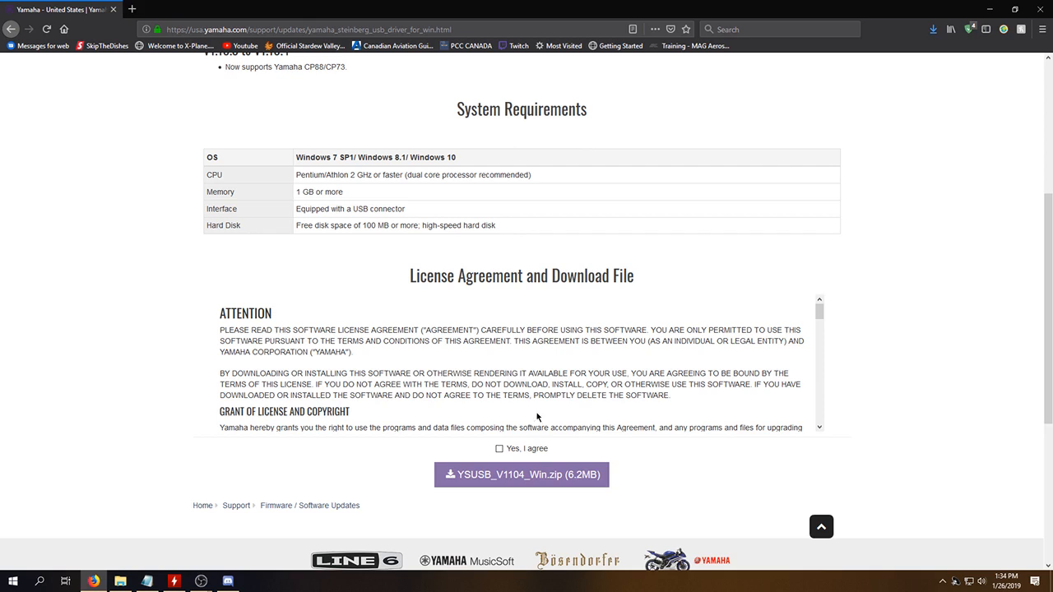
{"action": "left_click", "coordinate": [499, 450]}
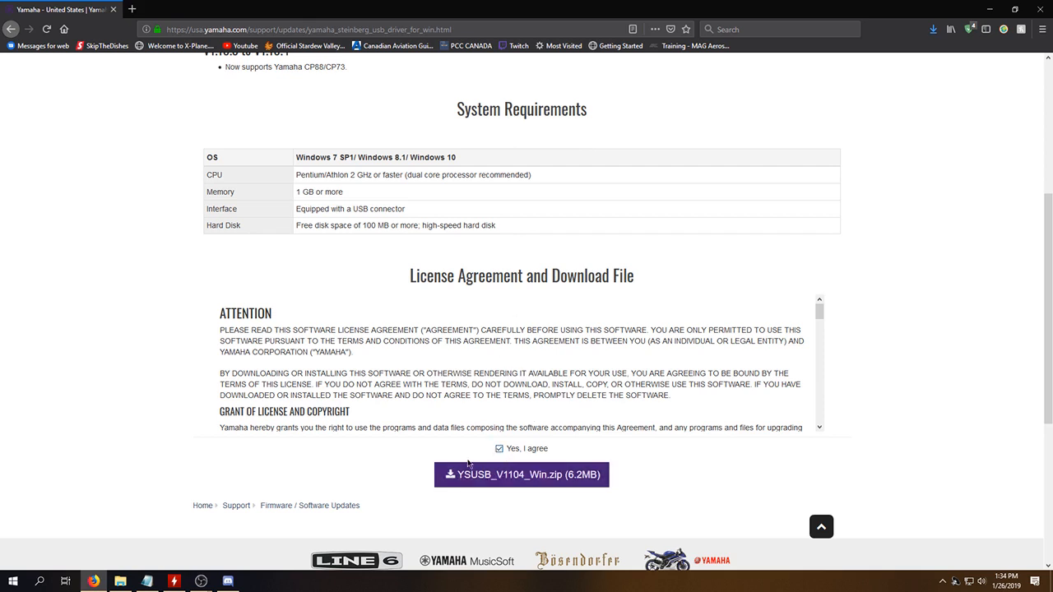
Minimize the browser, open the YSUSB_V1104_Win archive on the desktop, and show its inner YSUSB_V1104_Win folder in a maximized window
{"action": "left_click", "coordinate": [992, 5]}
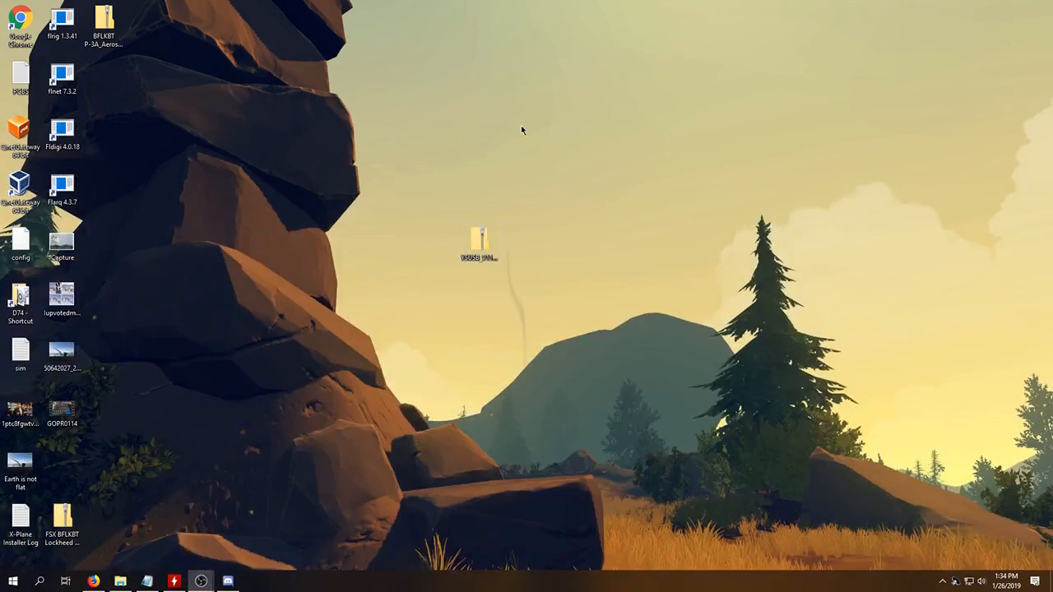
{"action": "double_click", "coordinate": [478, 243]}
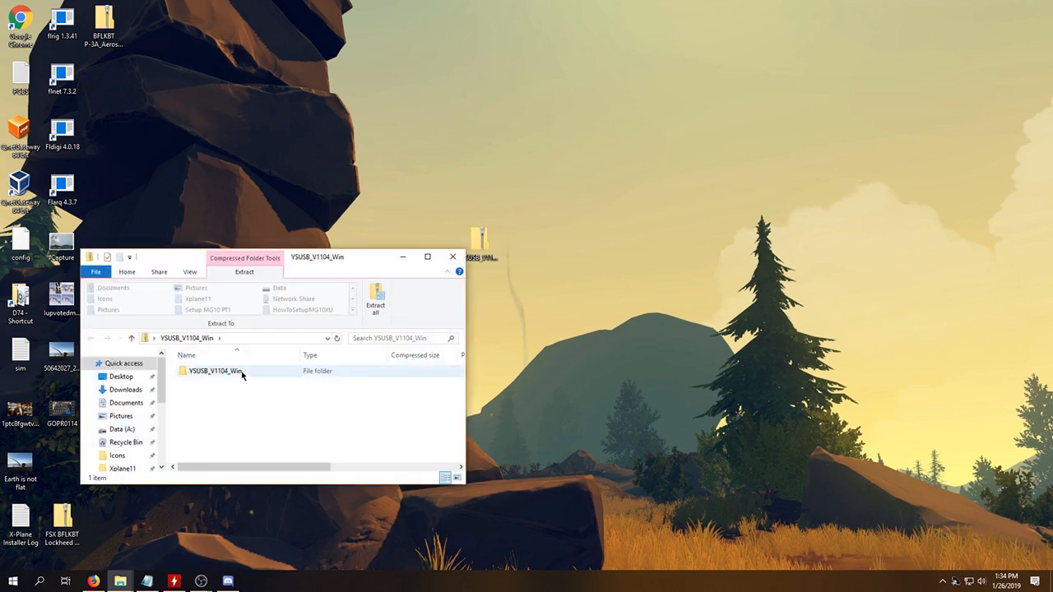
{"action": "double_click", "coordinate": [238, 372]}
{"action": "left_click", "coordinate": [438, 259]}
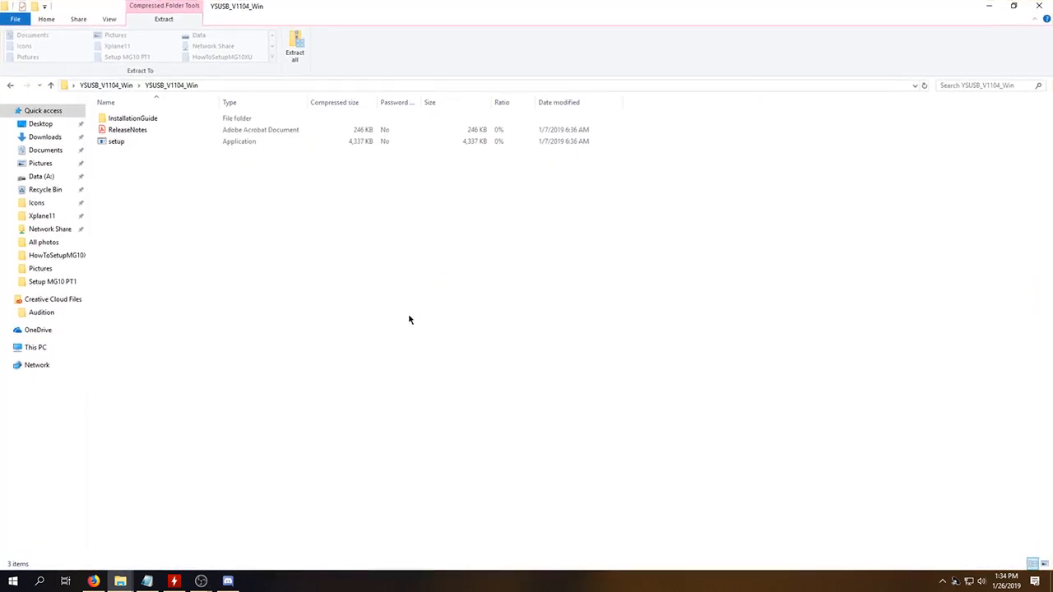
Look through the InstallationGuide folder and open the ReleaseNotes document
{"action": "double_click", "coordinate": [129, 117]}
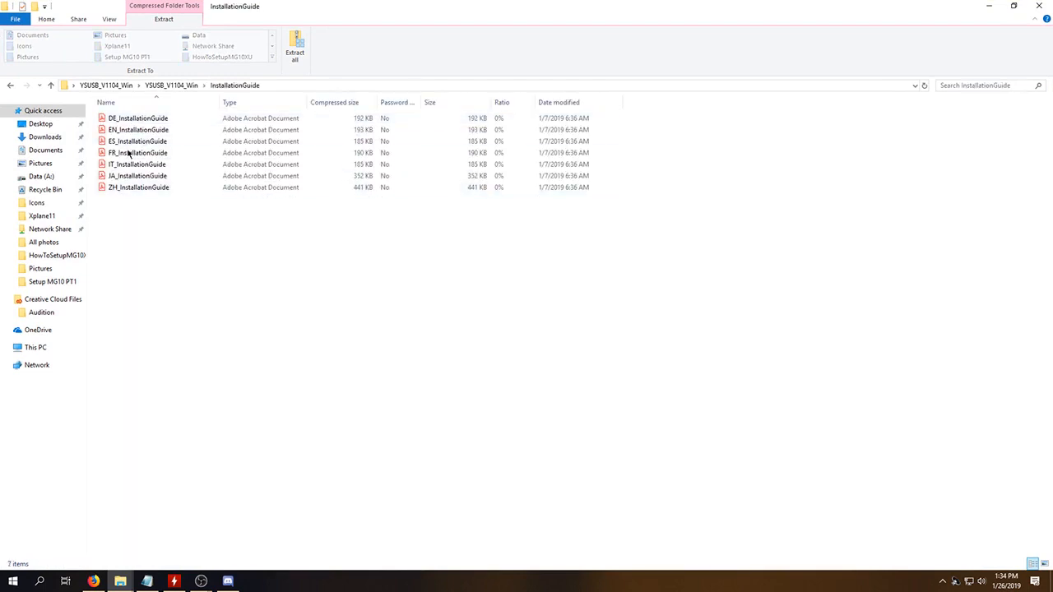
{"action": "left_click", "coordinate": [11, 84]}
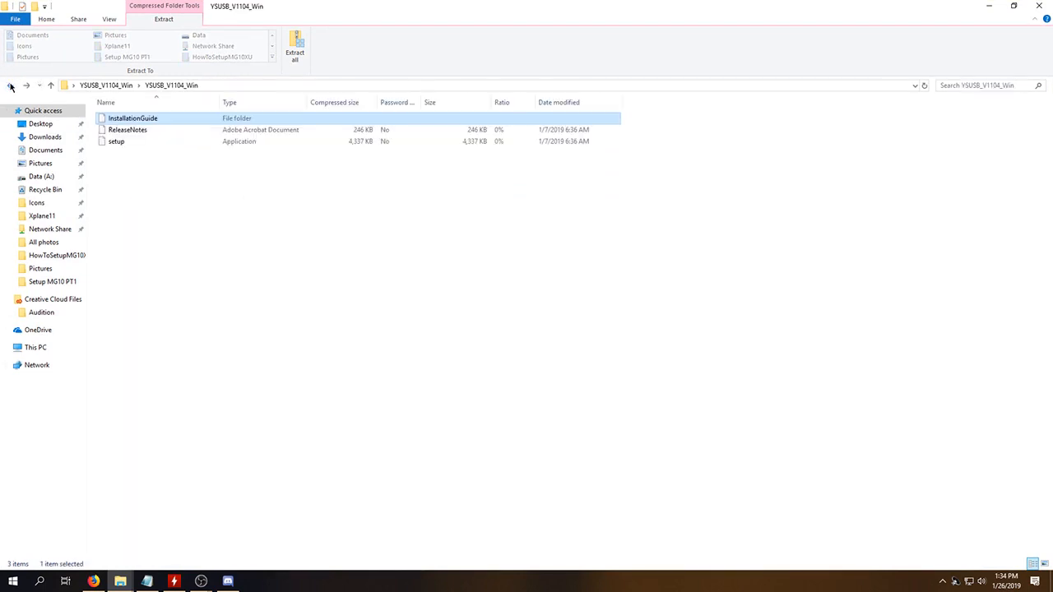
{"action": "double_click", "coordinate": [107, 132]}
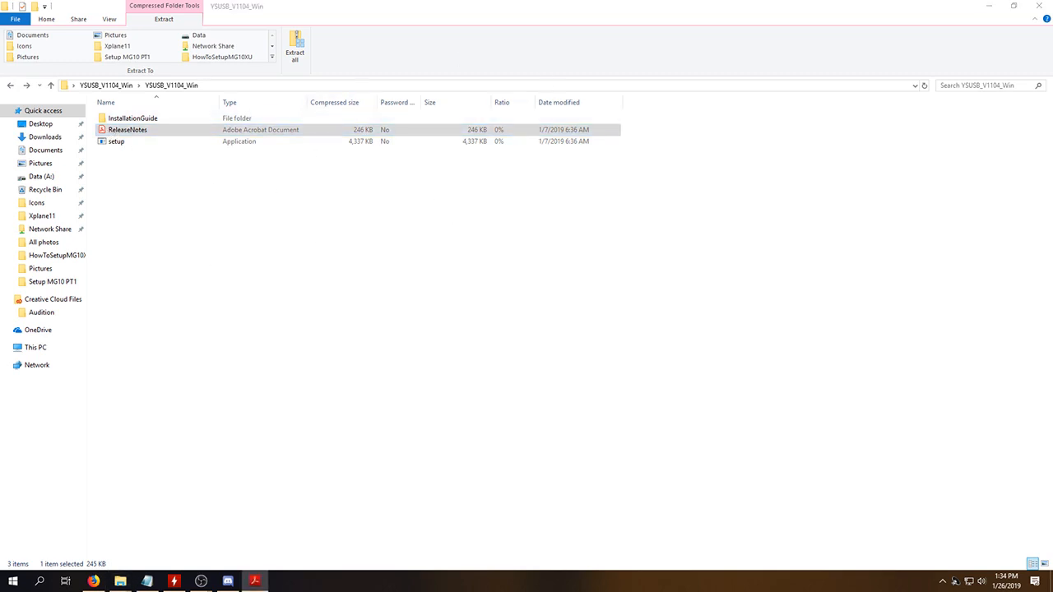
Try to run the driver's setup application from the archive, dismiss the dialogs, and close the folder window
{"action": "left_click", "coordinate": [118, 145]}
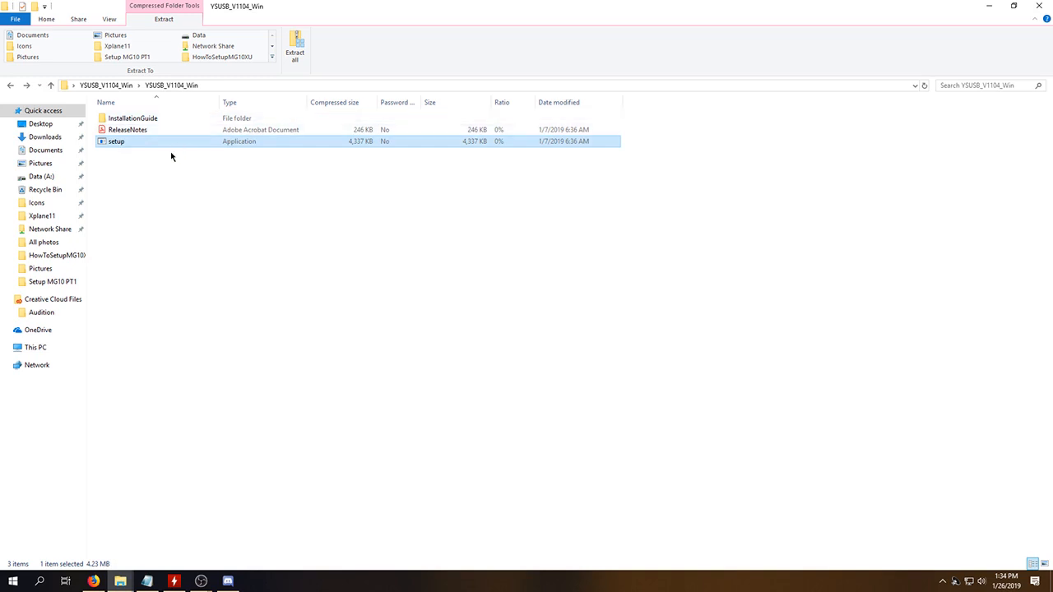
{"action": "double_click", "coordinate": [228, 144]}
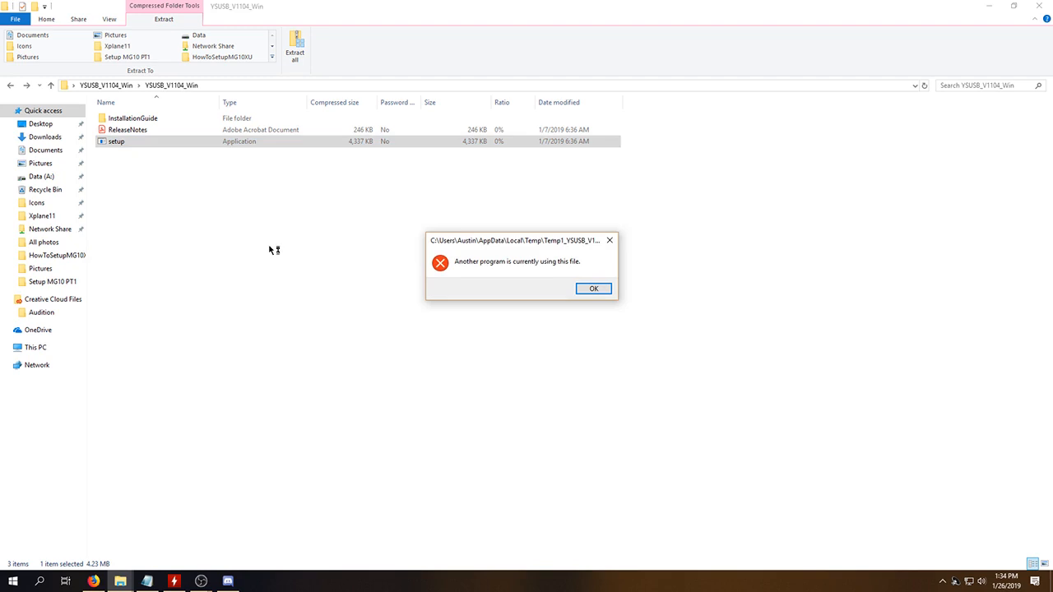
{"action": "key", "text": "Return"}
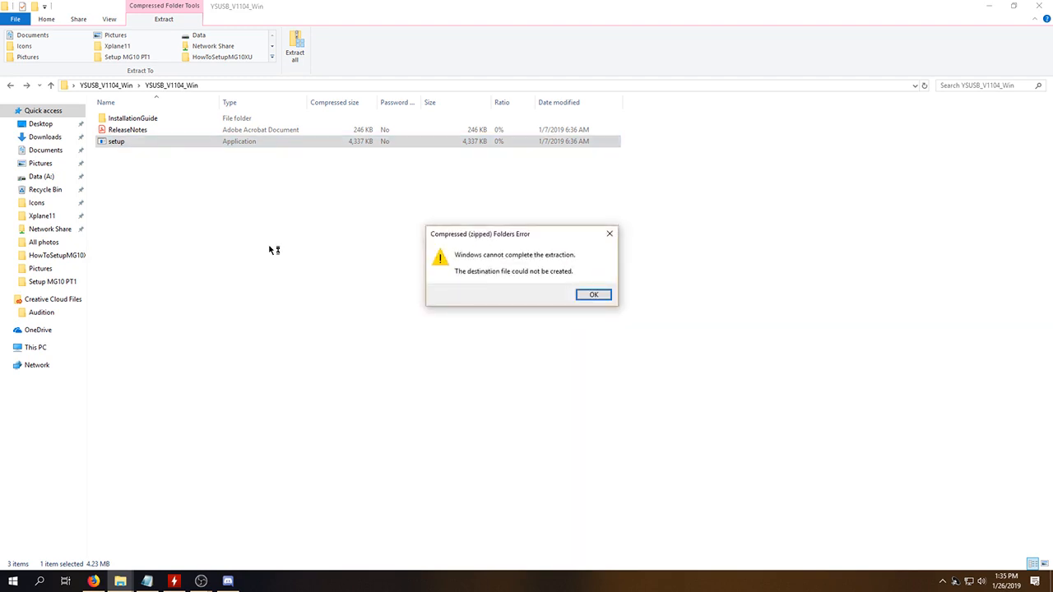
{"action": "key", "text": "Return"}
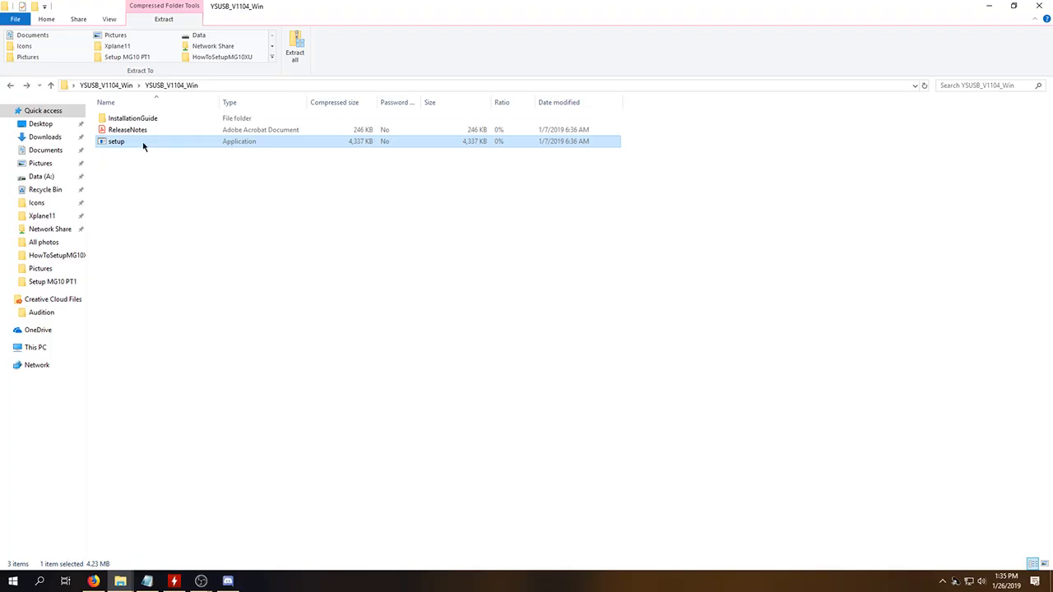
{"action": "left_click", "coordinate": [1038, 6]}
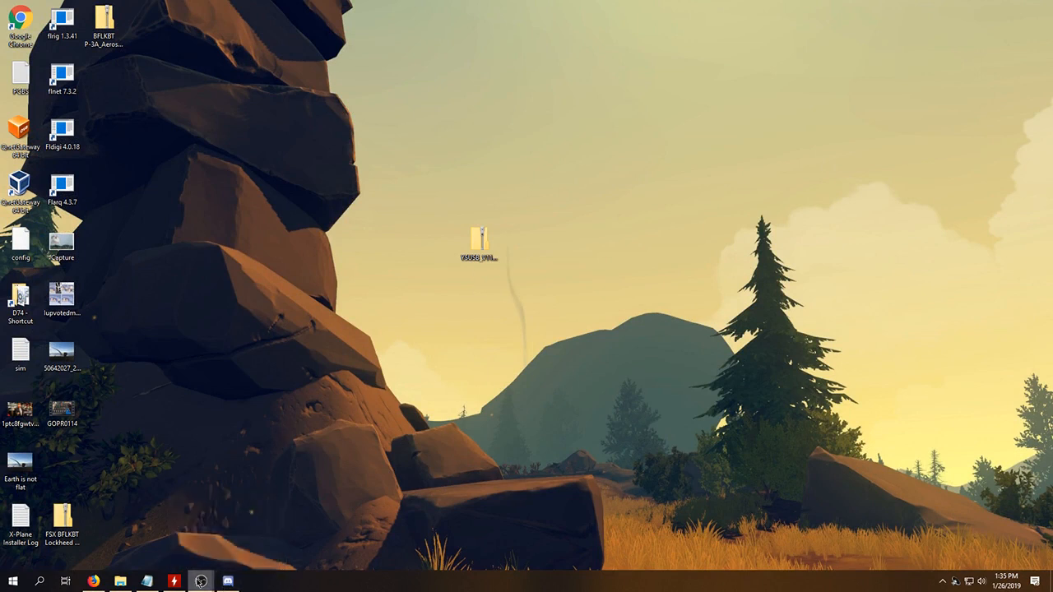
Switch to the OBS window with the Starting Soon preview, view the Streaming and On break scenes, and return to Stream Starting
{"action": "mouse_move", "coordinate": [200, 580]}
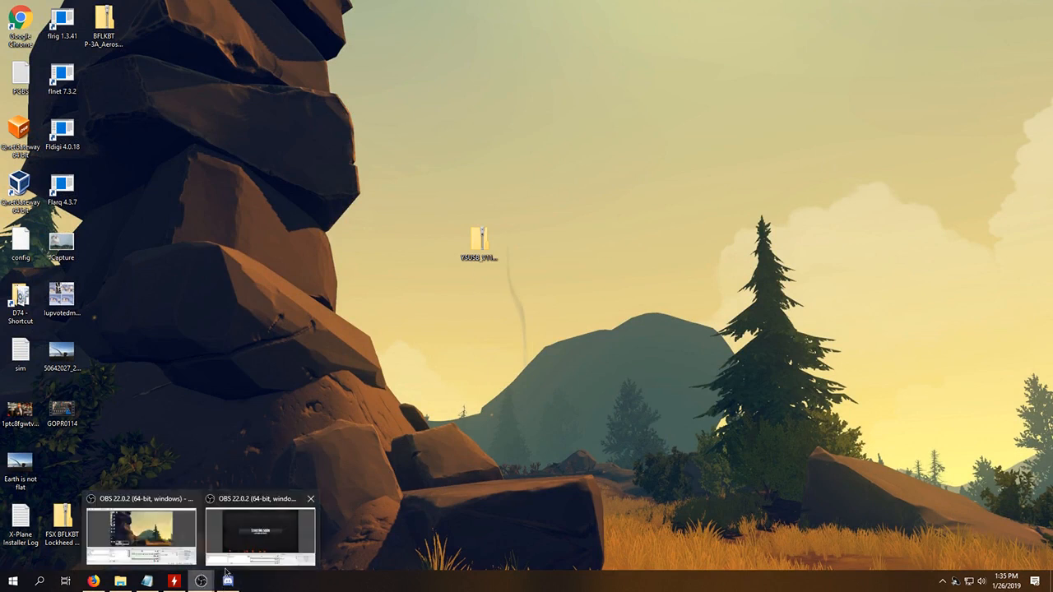
{"action": "left_click", "coordinate": [263, 553]}
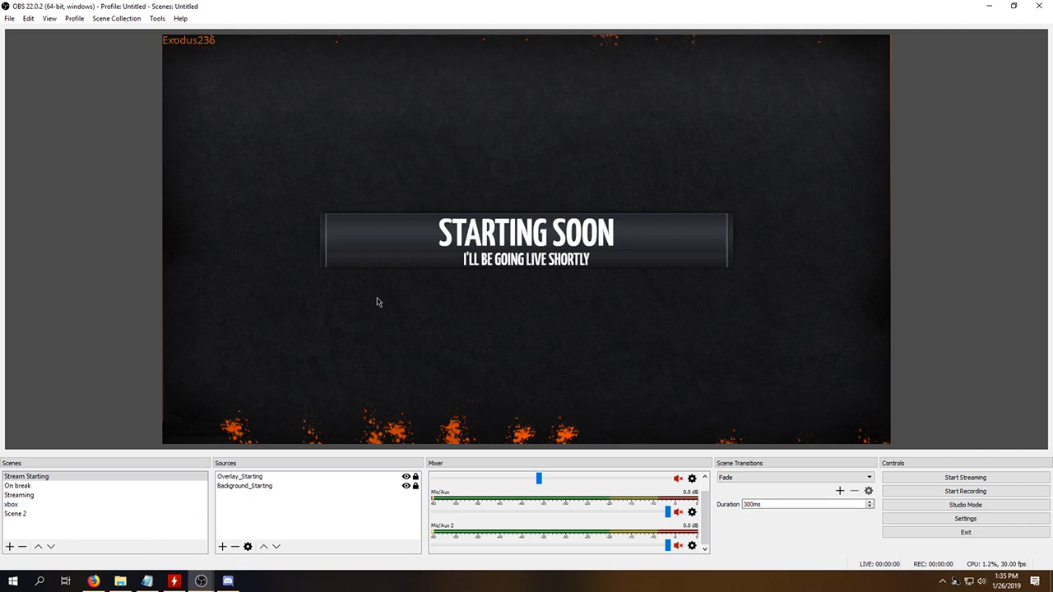
{"action": "left_click", "coordinate": [17, 486]}
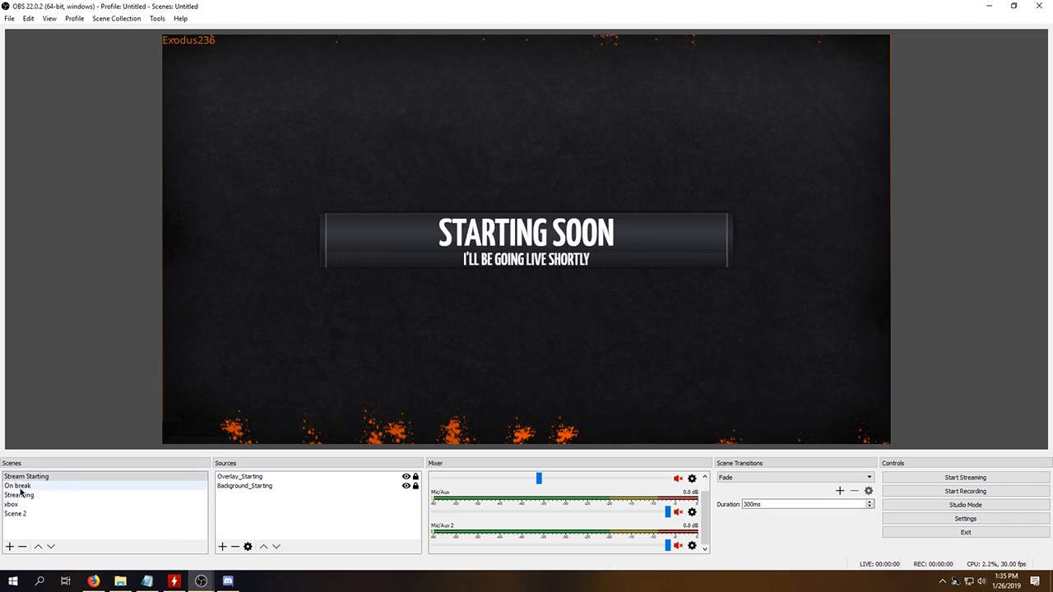
{"action": "left_click", "coordinate": [73, 495]}
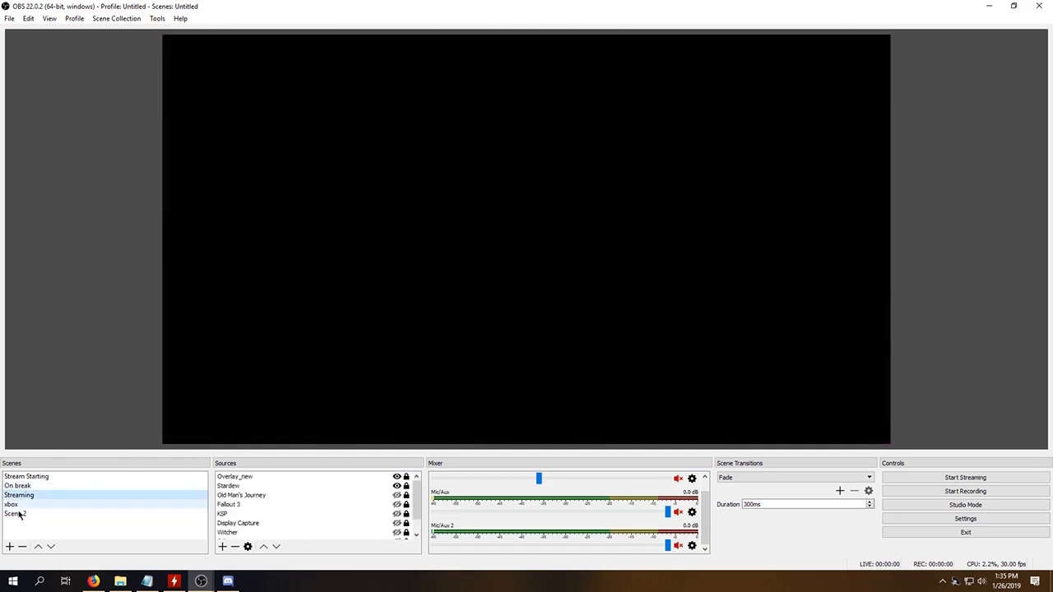
{"action": "left_click", "coordinate": [61, 477]}
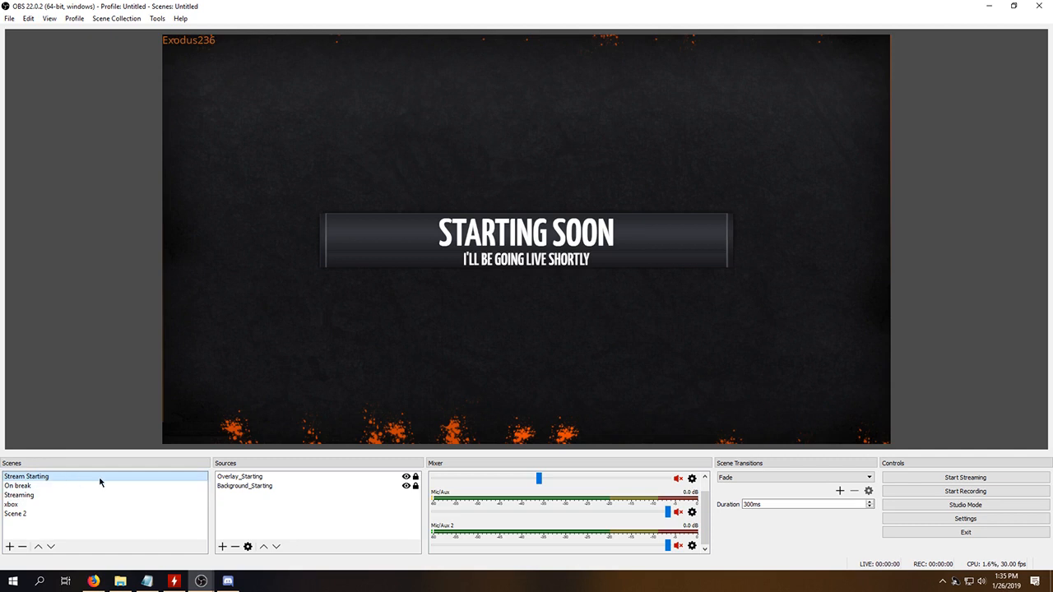
{"action": "left_click", "coordinate": [74, 486]}
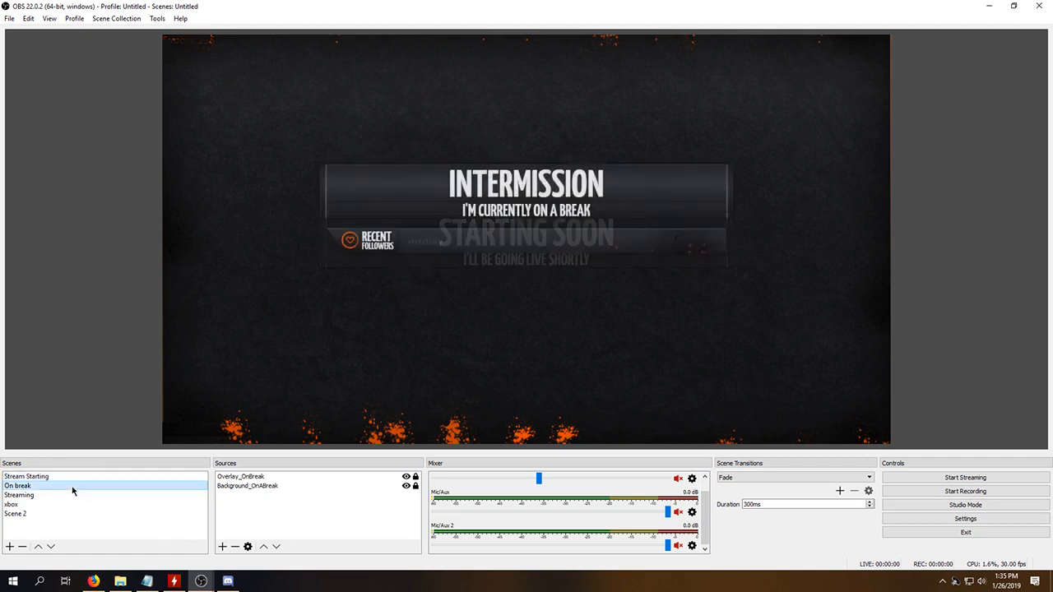
{"action": "left_click", "coordinate": [115, 476]}
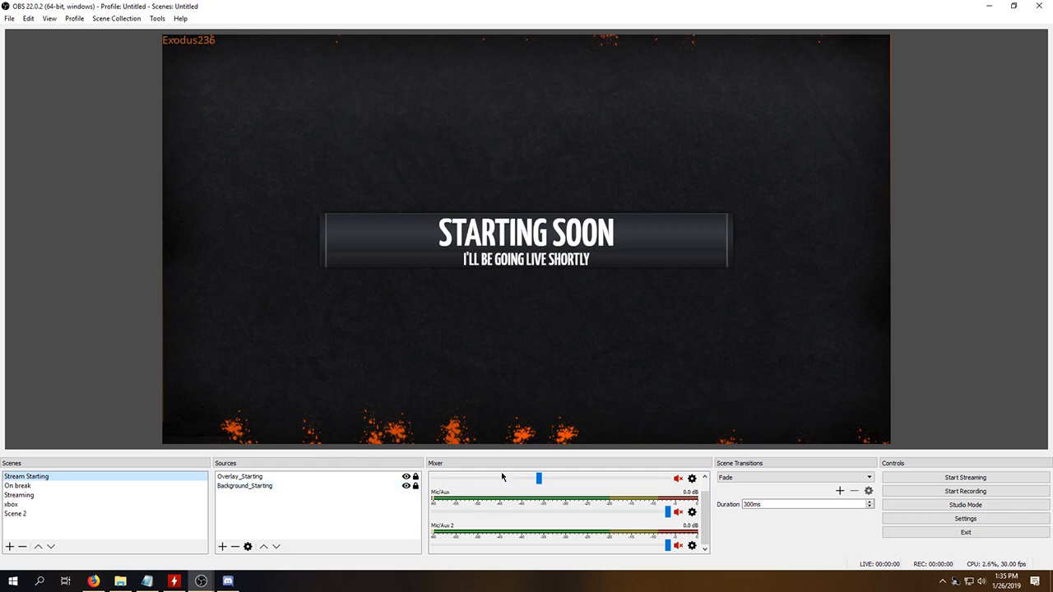
Unmute Mic/Aux in the mixer to check its level meter, and mute it again
{"action": "mouse_move", "coordinate": [706, 527]}
{"action": "left_mouse_down"}
{"action": "mouse_move", "coordinate": [704, 490]}
{"action": "mouse_move", "coordinate": [699, 536]}
{"action": "left_mouse_up"}
{"action": "left_click", "coordinate": [678, 511]}
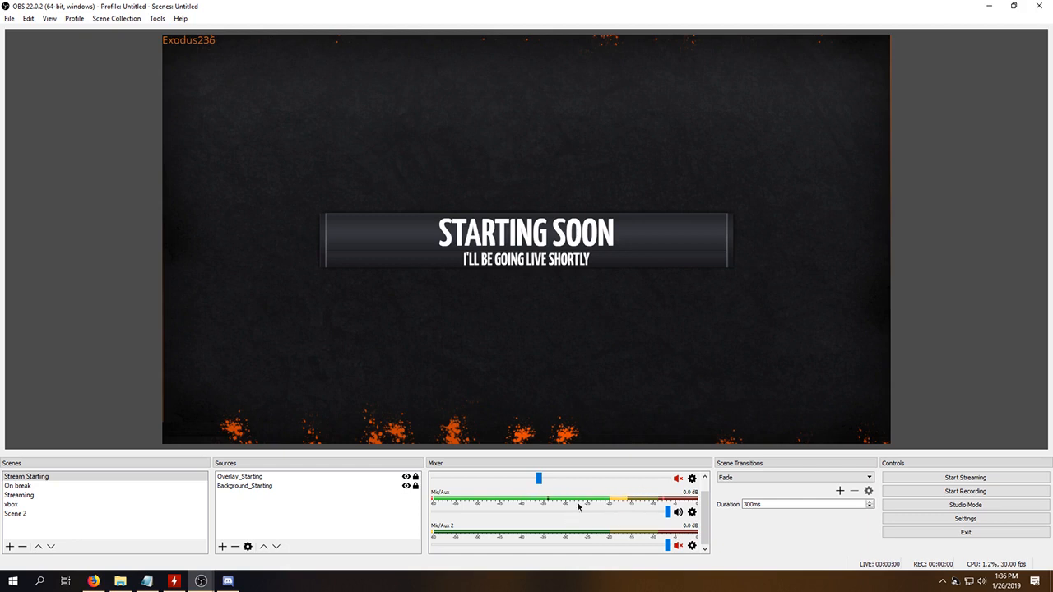
{"action": "left_click", "coordinate": [679, 511]}
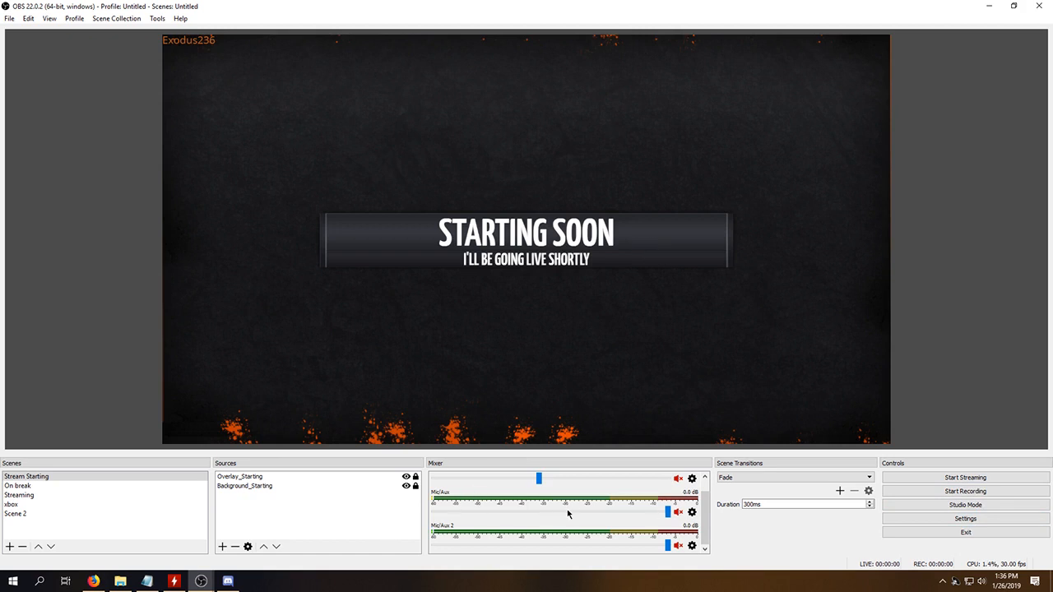
{"action": "scroll", "coordinate": [568, 513], "scroll_direction": "up", "scroll_amount": 1}
{"action": "scroll", "coordinate": [567, 514], "scroll_direction": "down", "scroll_amount": 1}
In the audio settings, set Mic/Auxiliary Audio Device 3 to Line (MG-XU) and apply the change
{"action": "left_click", "coordinate": [965, 519]}
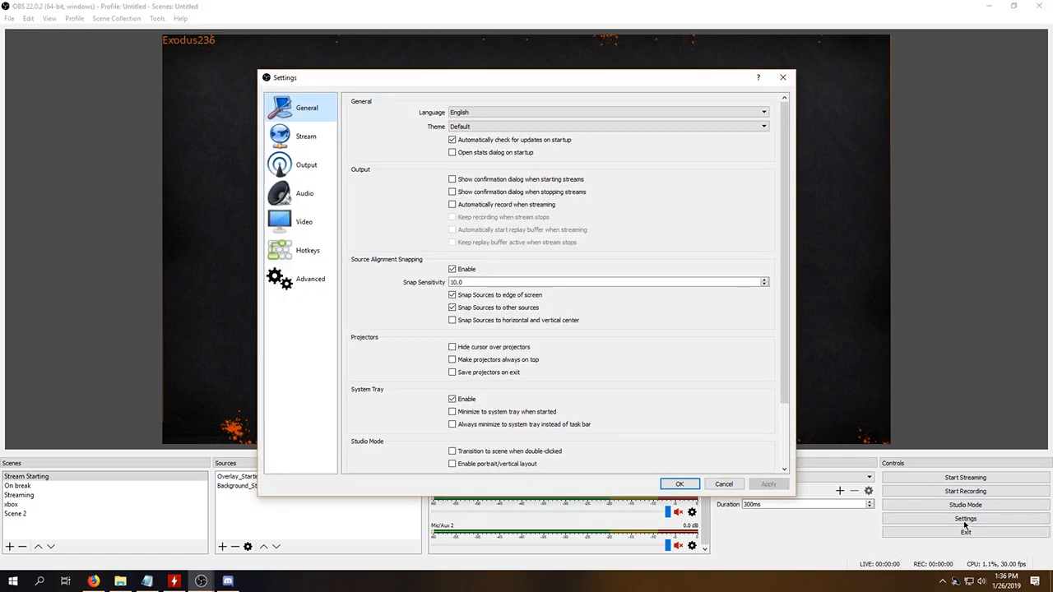
{"action": "left_click", "coordinate": [288, 203]}
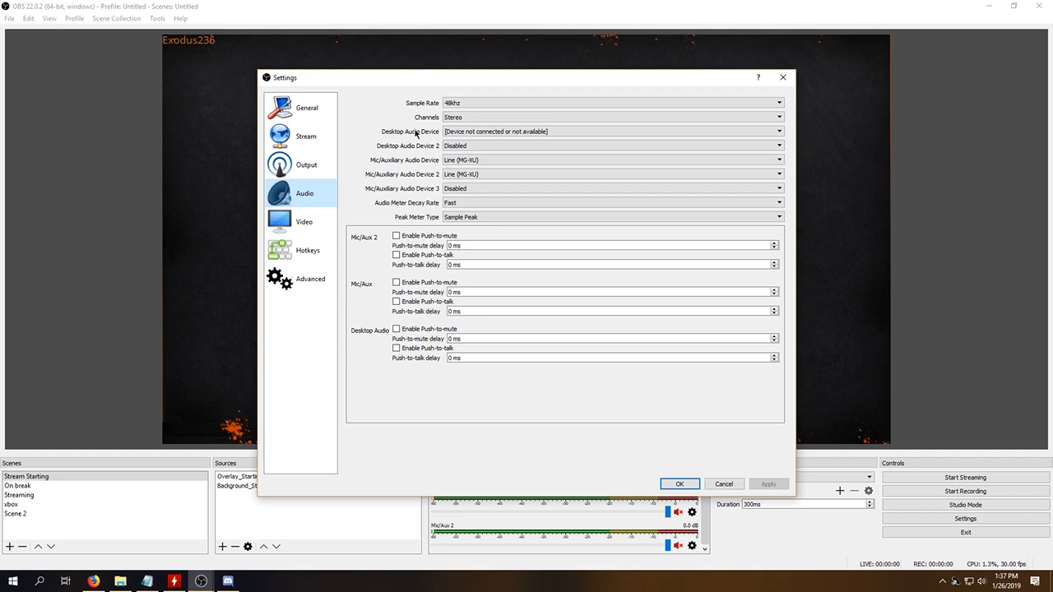
{"action": "left_click", "coordinate": [457, 188]}
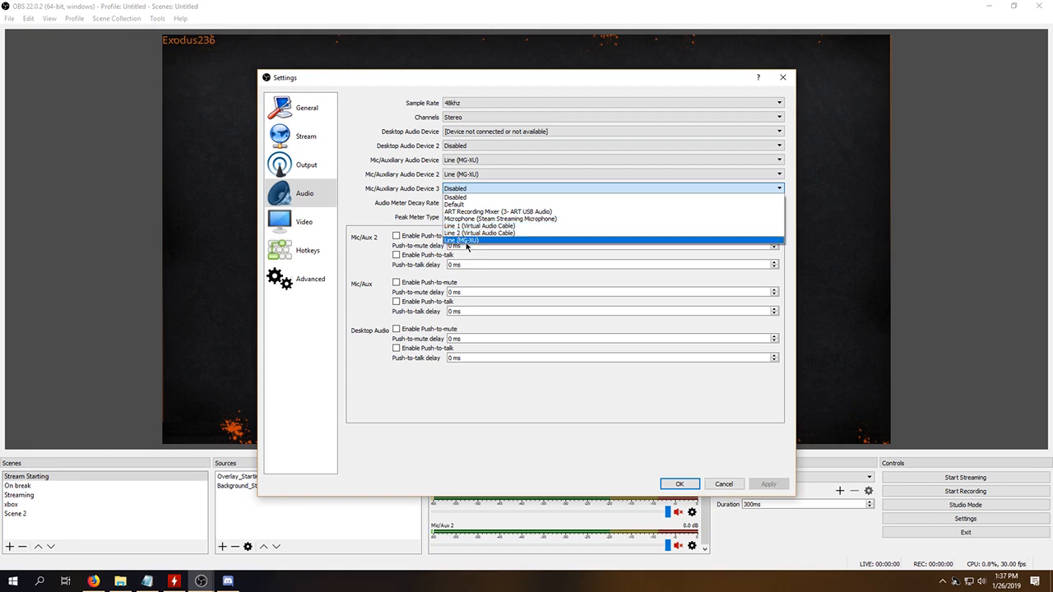
{"action": "left_click", "coordinate": [467, 240]}
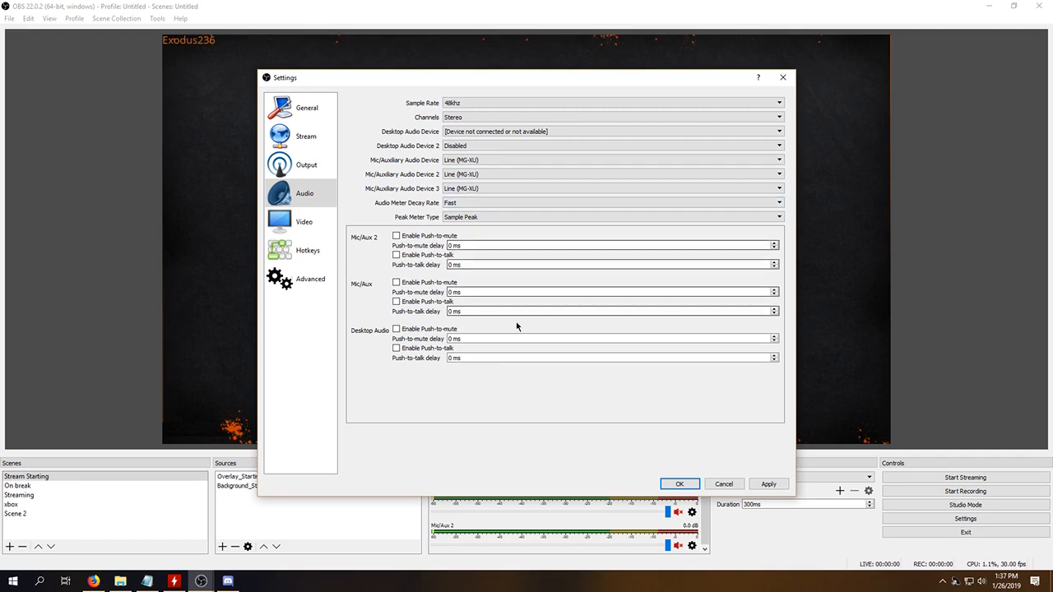
{"action": "left_click", "coordinate": [757, 488]}
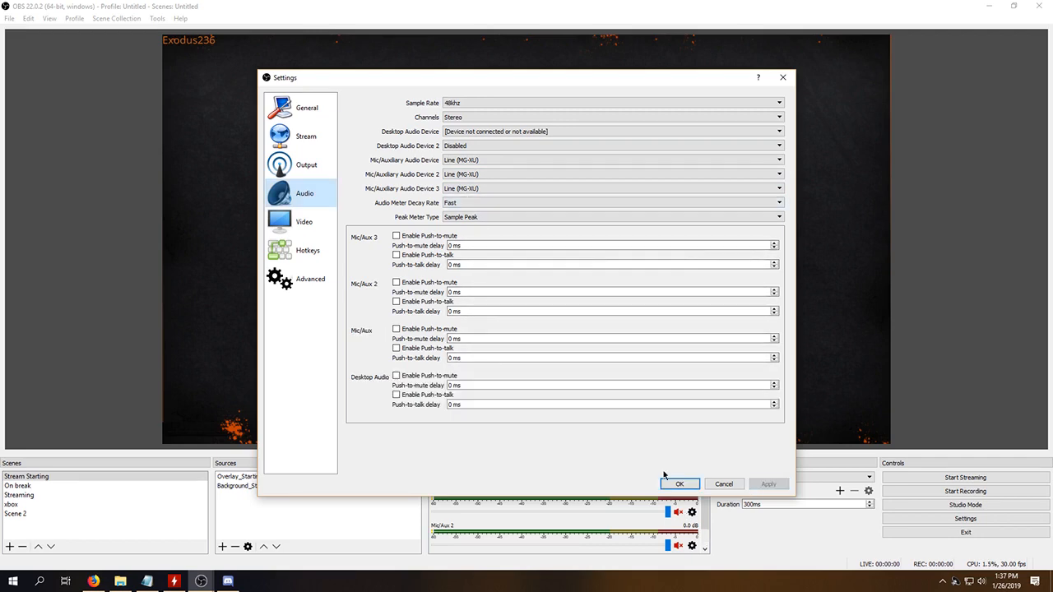
{"action": "left_click", "coordinate": [677, 484]}
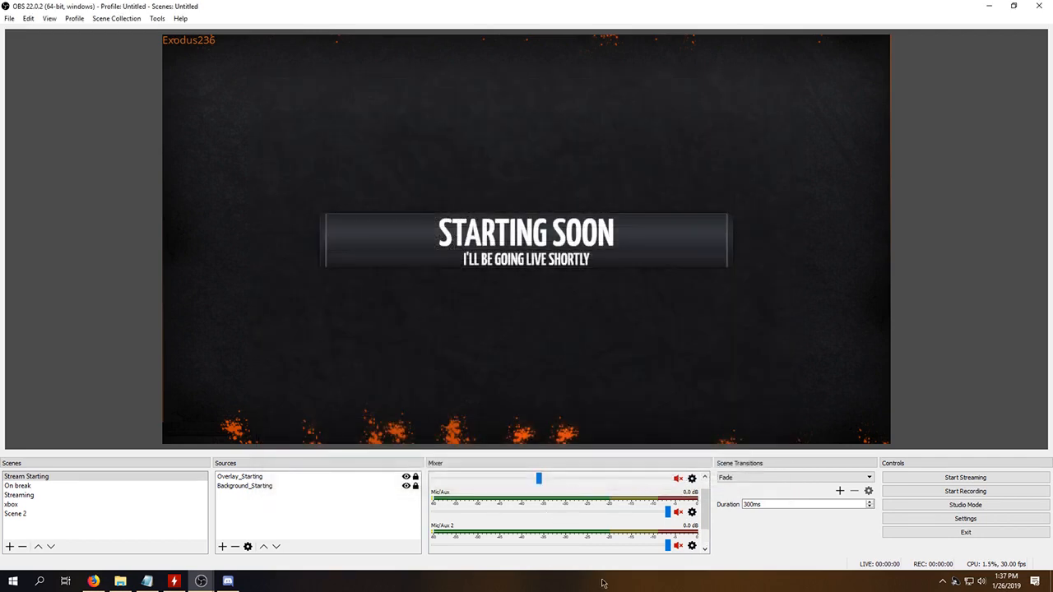
Check the level meter of Mic/Aux 3 in the mixer and mute that channel
{"action": "left_click_drag", "start_coordinate": [705, 519], "coordinate": [705, 541]}
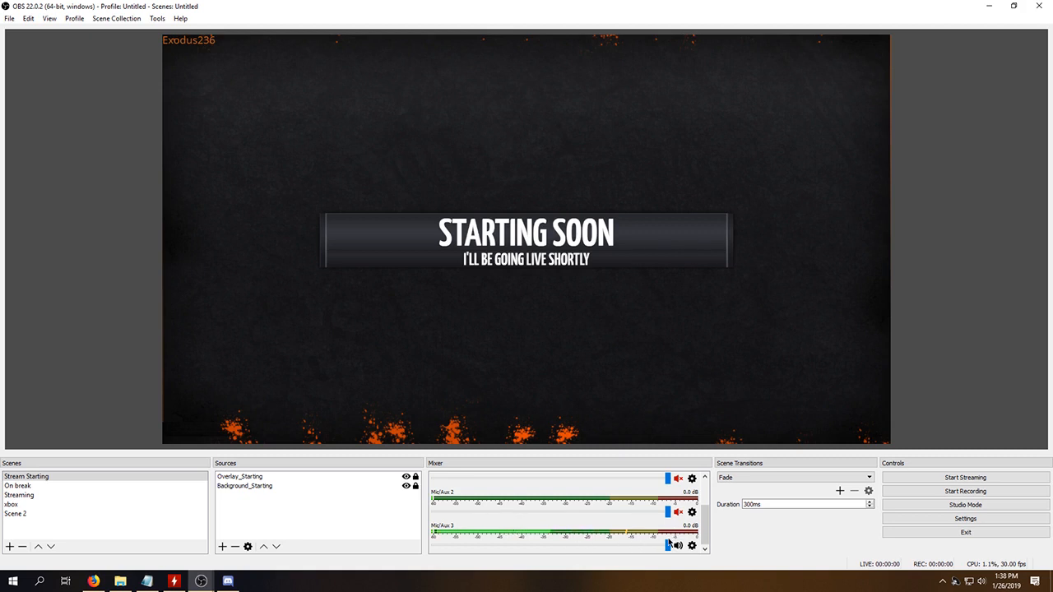
{"action": "left_click_drag", "start_coordinate": [668, 546], "coordinate": [668, 546]}
{"action": "left_click_drag", "start_coordinate": [668, 547], "coordinate": [709, 562]}
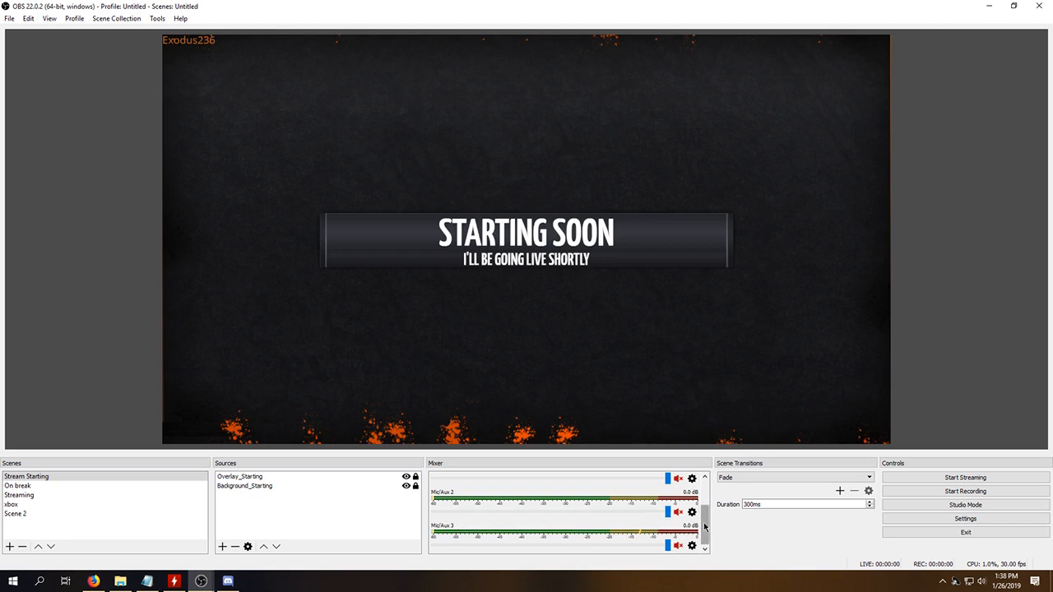
Open the filters of Mic/Aux 2 from the mixer and close them again
{"action": "scroll", "coordinate": [711, 518], "scroll_direction": "up", "scroll_amount": 2}
{"action": "mouse_move", "coordinate": [711, 518]}
{"action": "left_mouse_down"}
{"action": "mouse_move", "coordinate": [718, 491]}
{"action": "mouse_move", "coordinate": [709, 519]}
{"action": "left_mouse_up"}
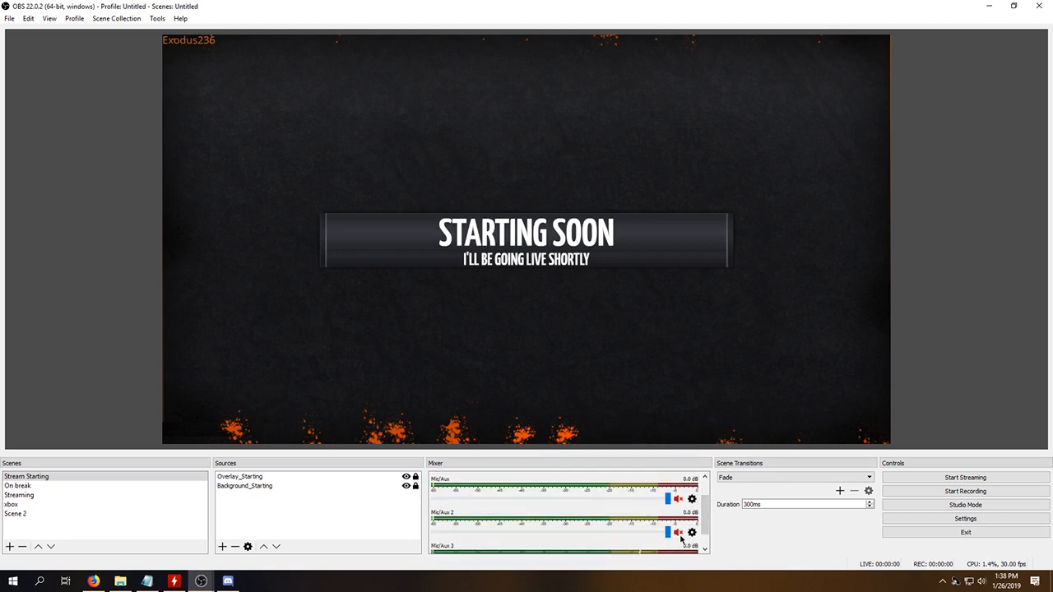
{"action": "left_click", "coordinate": [692, 532]}
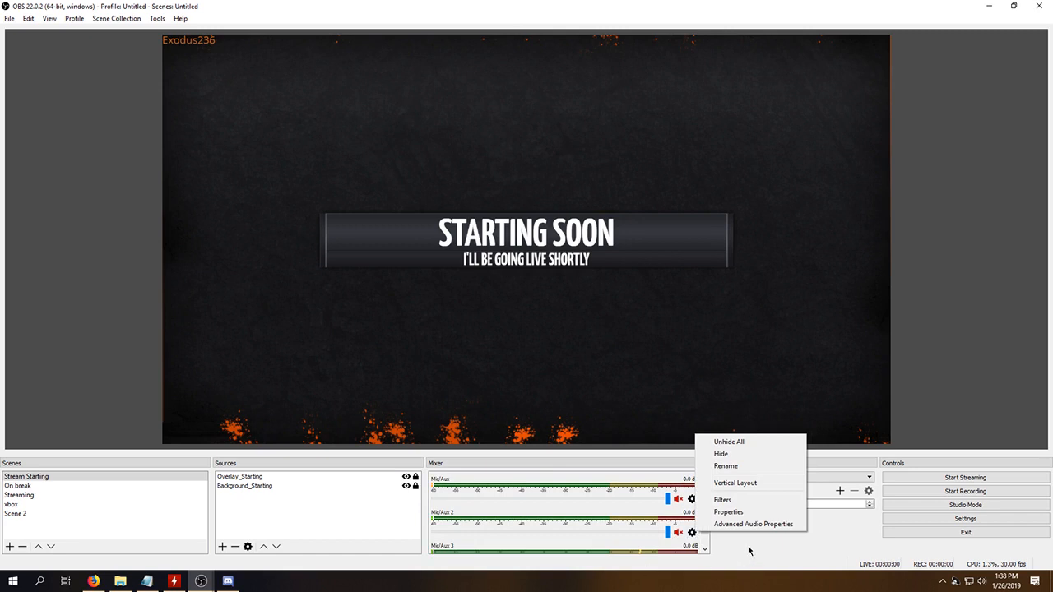
{"action": "left_click", "coordinate": [728, 545]}
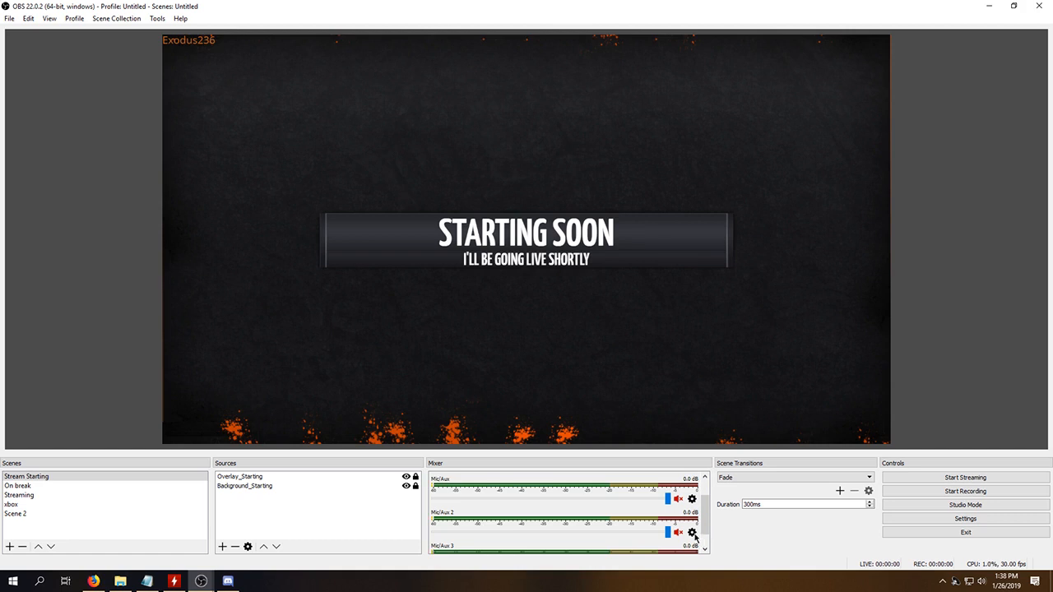
{"action": "left_click", "coordinate": [693, 533]}
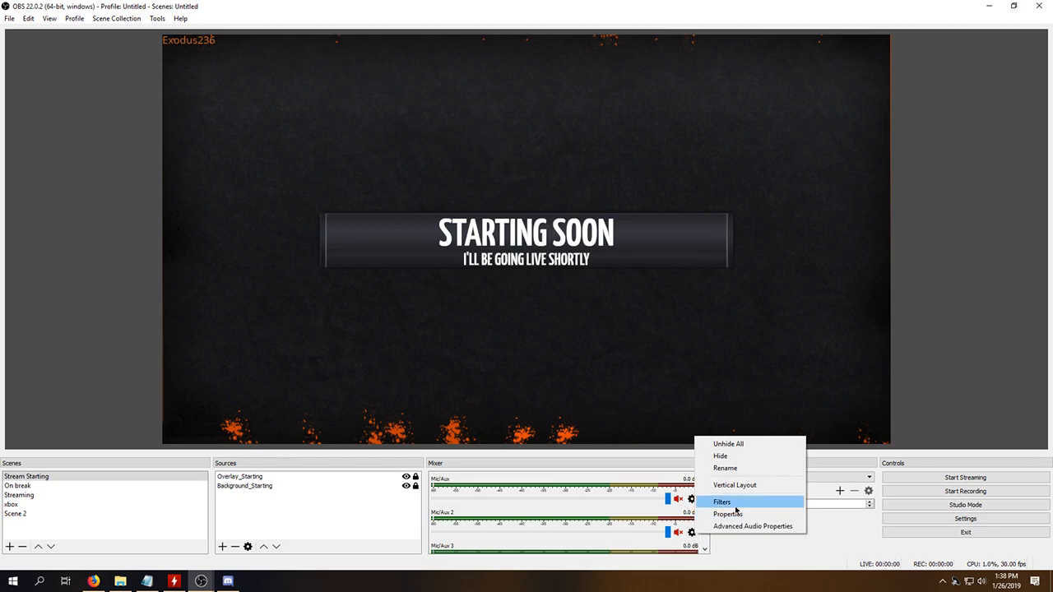
{"action": "left_click", "coordinate": [734, 502]}
{"action": "left_click", "coordinate": [726, 478]}
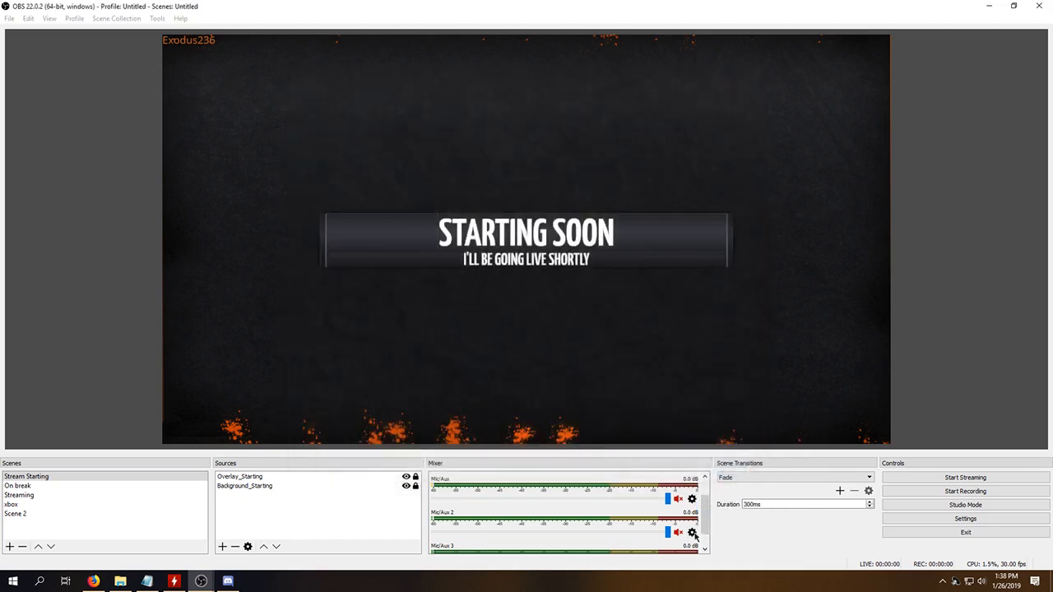
Open the filters of Mic/Aux, toggle Noise Gate off and on, and review the Noise Gate and Gain settings
{"action": "left_click", "coordinate": [692, 498]}
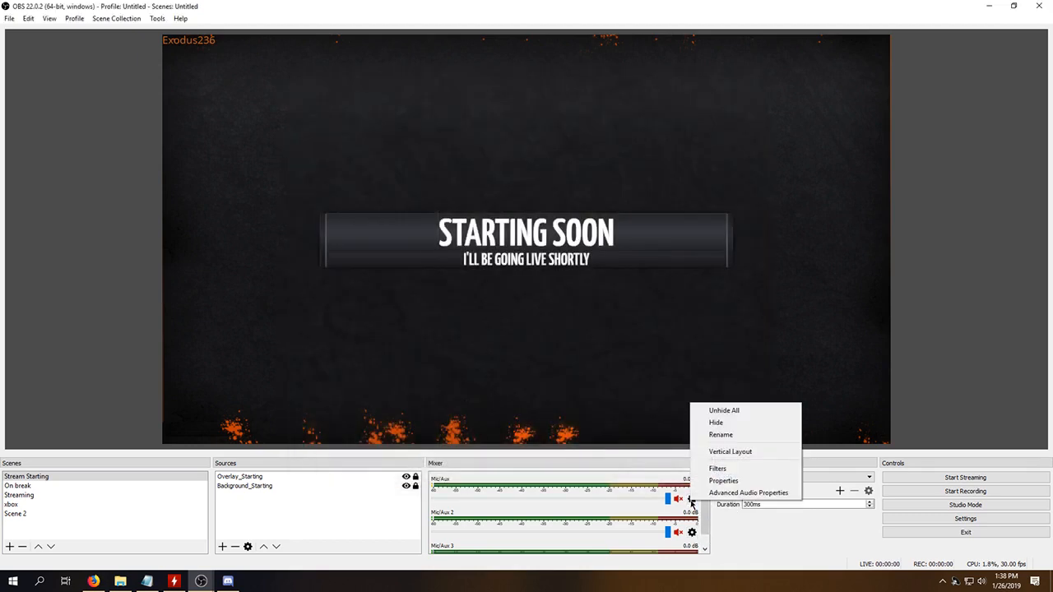
{"action": "left_click", "coordinate": [719, 468]}
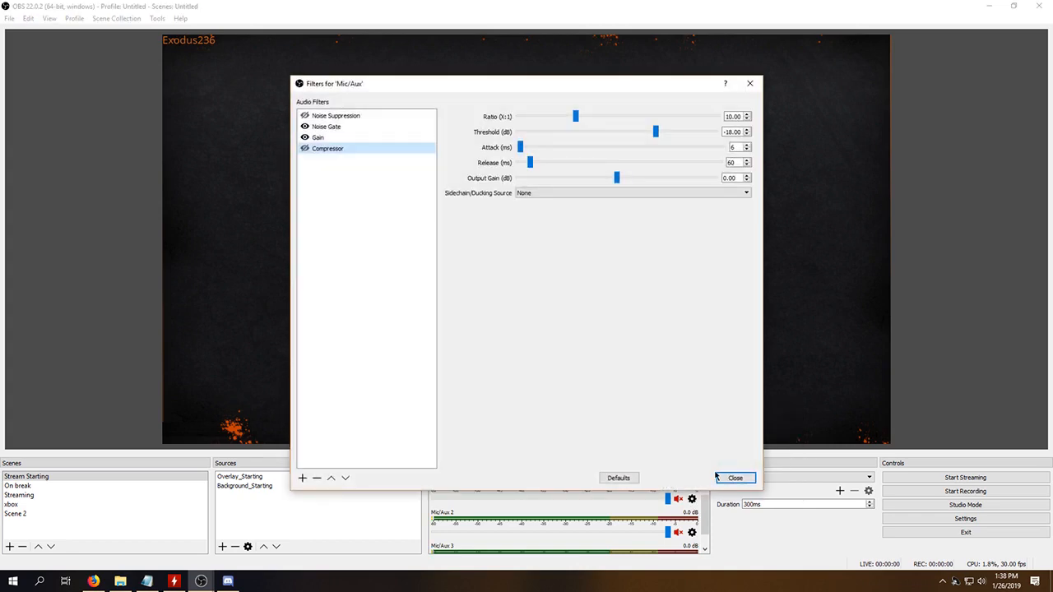
{"action": "left_click", "coordinate": [319, 127]}
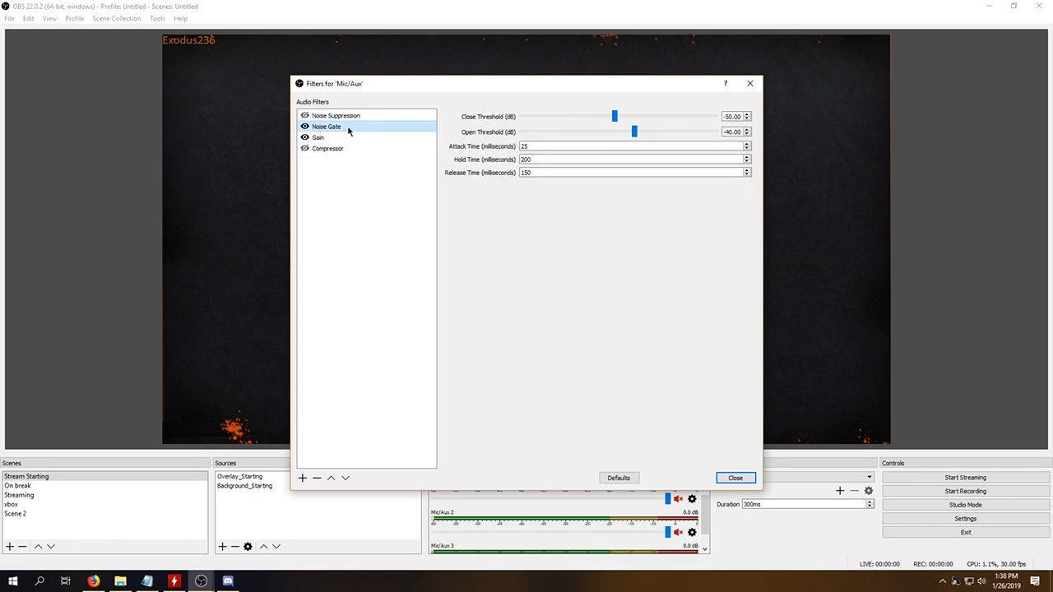
{"action": "left_click", "coordinate": [349, 137]}
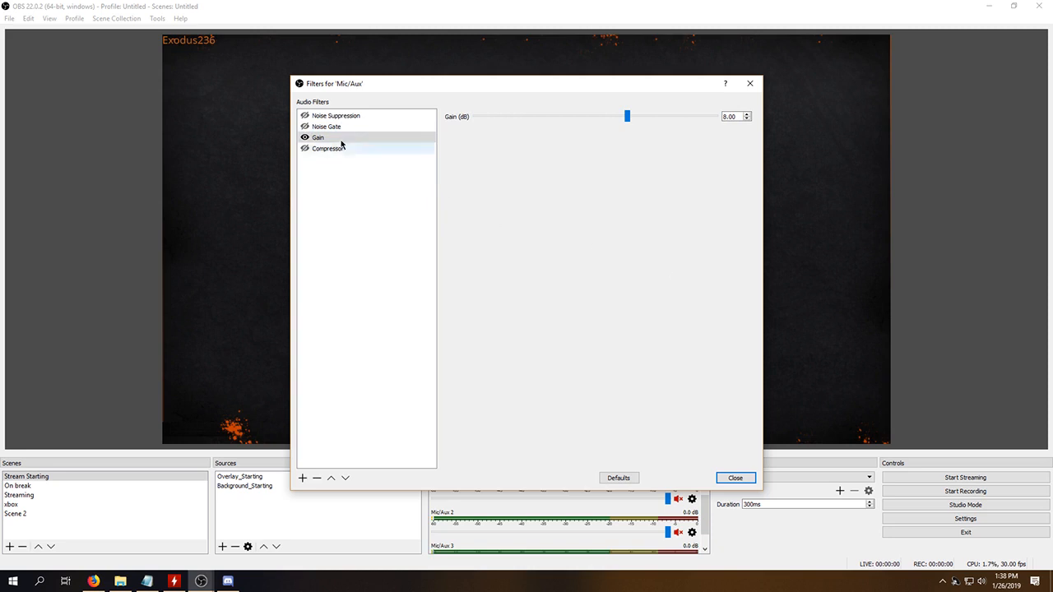
{"action": "left_click", "coordinate": [305, 127]}
{"action": "left_click", "coordinate": [331, 128]}
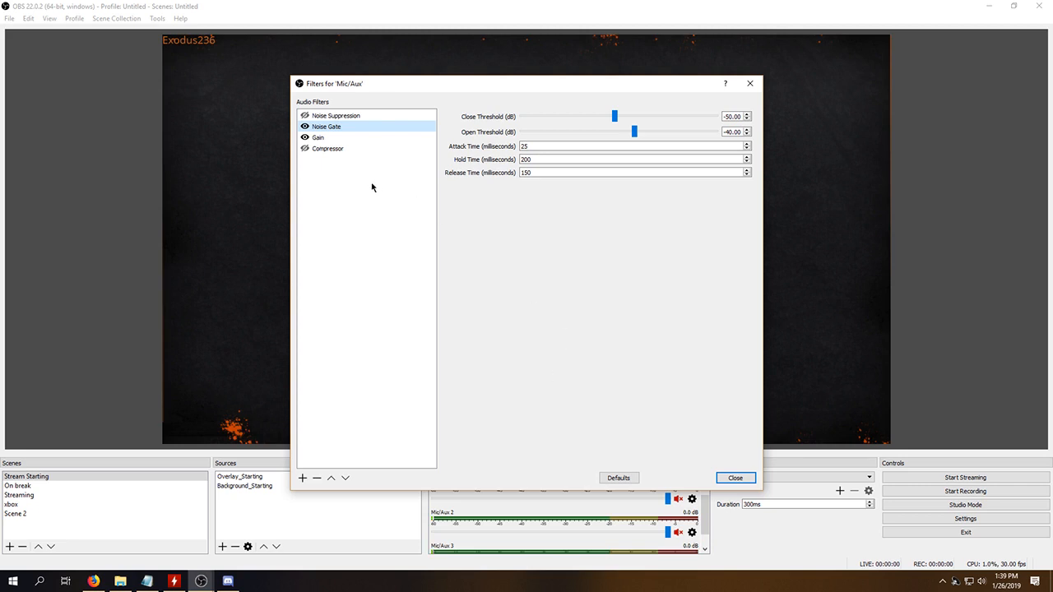
{"action": "left_click", "coordinate": [331, 137]}
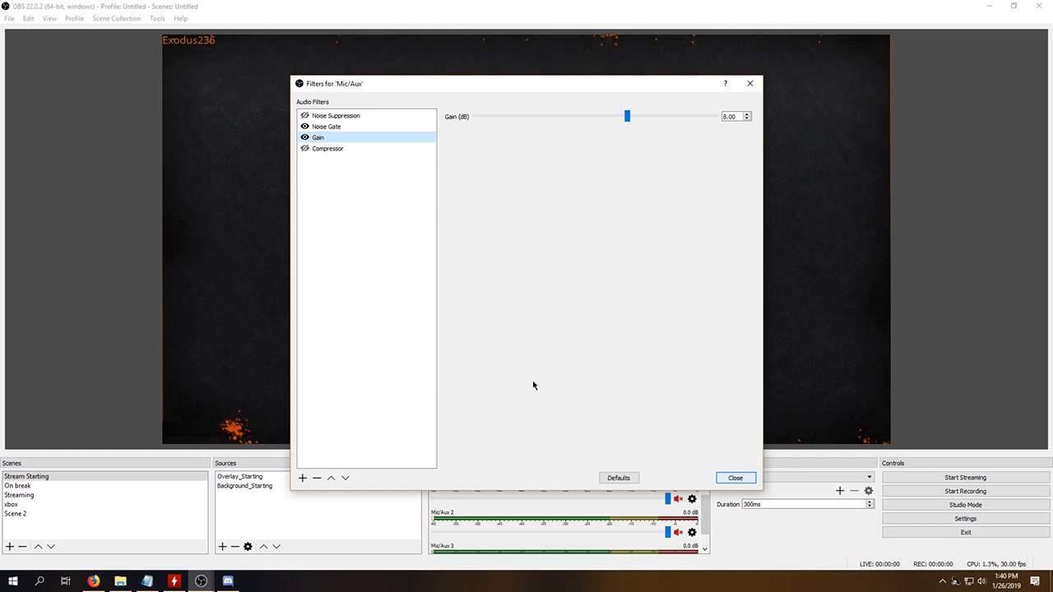
{"action": "left_click", "coordinate": [302, 478]}
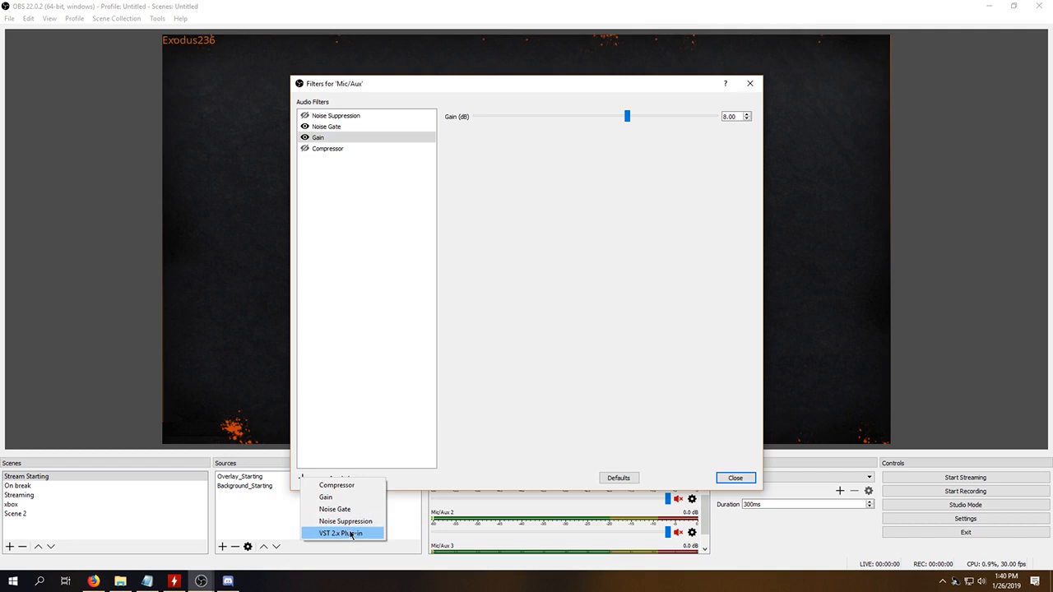
{"action": "left_click", "coordinate": [368, 456]}
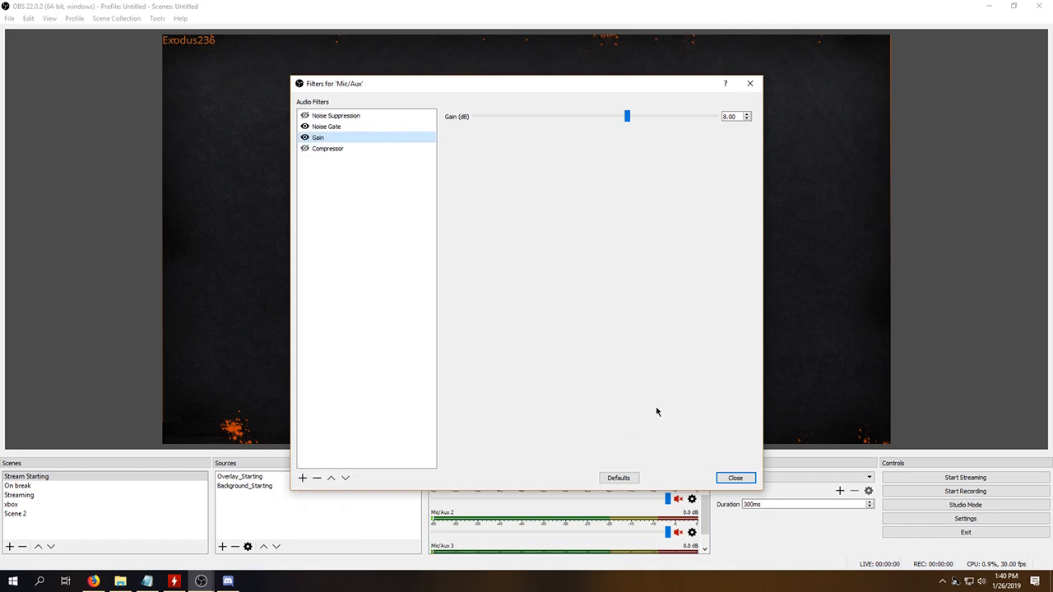
{"action": "left_click", "coordinate": [302, 478]}
{"action": "left_click", "coordinate": [335, 535]}
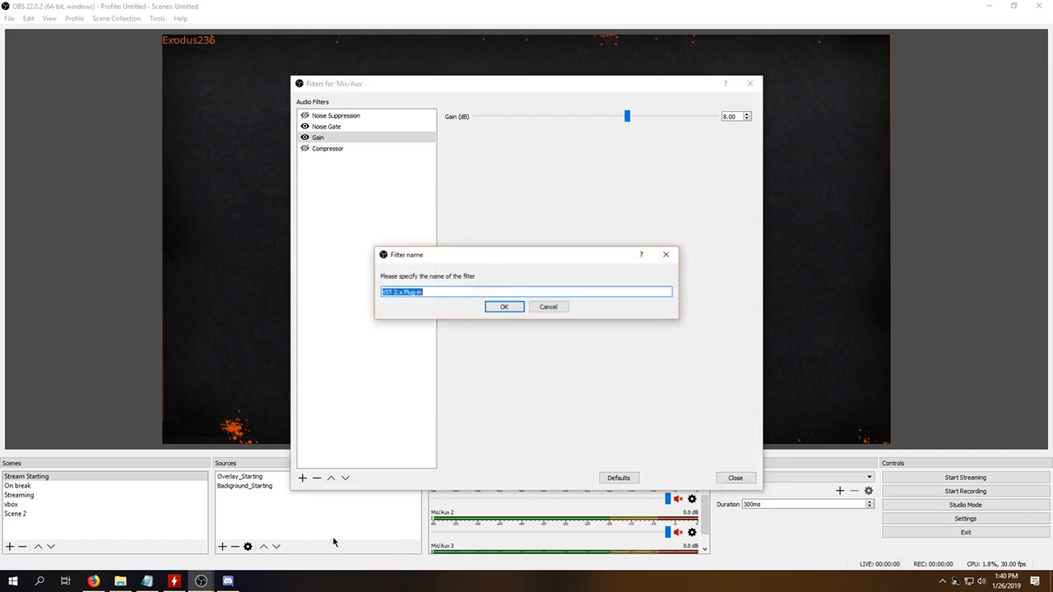
{"action": "left_click", "coordinate": [520, 308]}
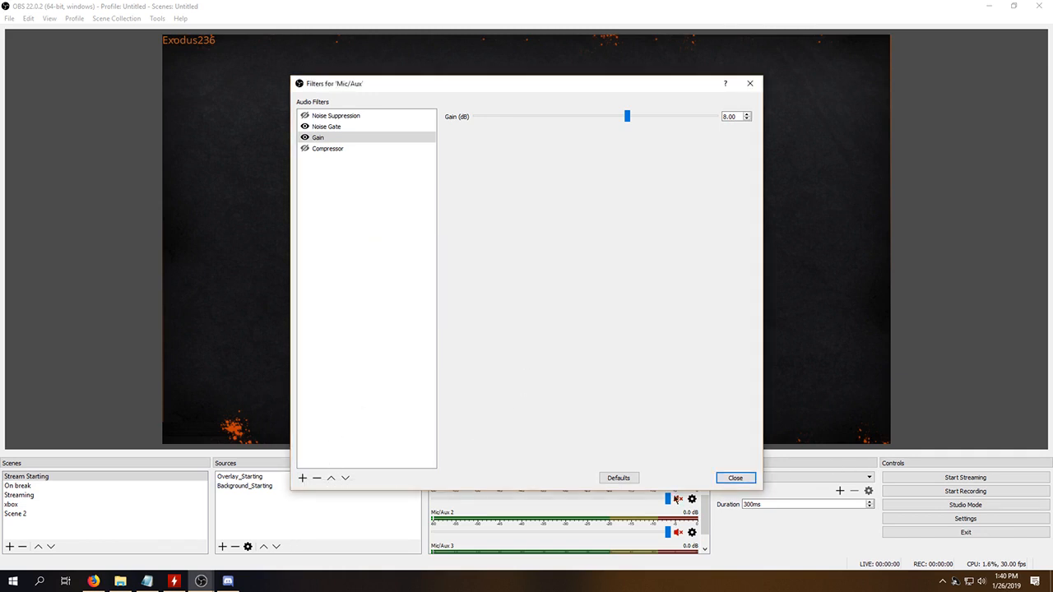
Add a Compressor filter named testing to Mic/Aux and disable it
{"action": "left_click", "coordinate": [303, 479]}
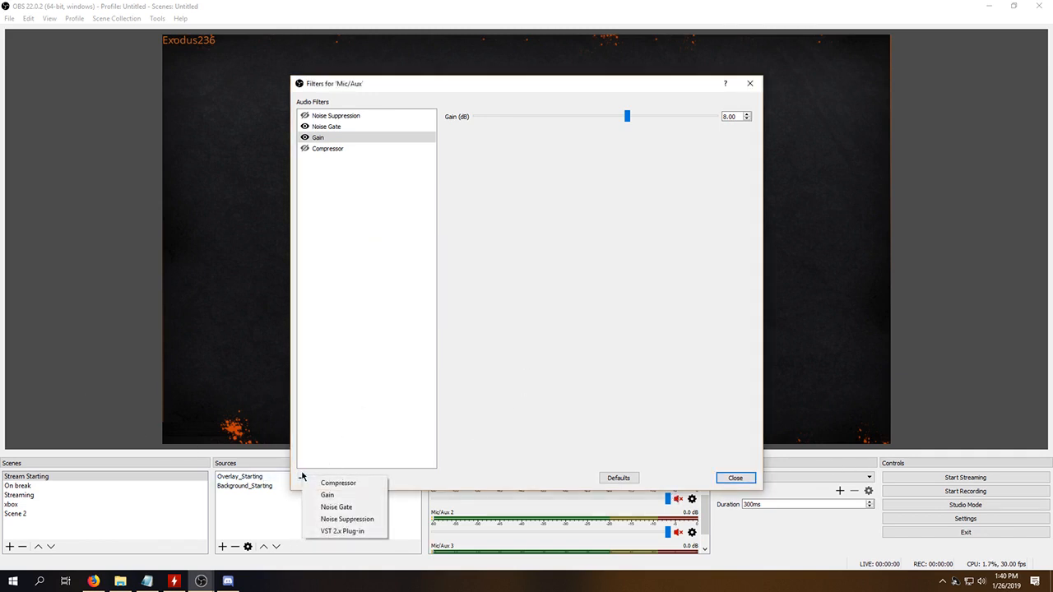
{"action": "left_click", "coordinate": [352, 484]}
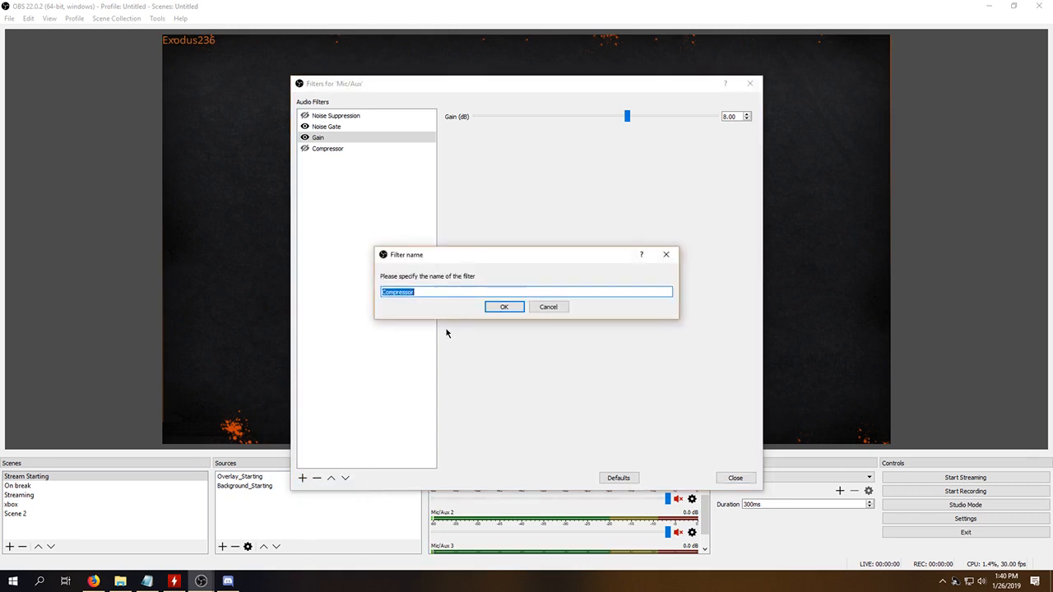
{"action": "type", "text": "testing"}
{"action": "key", "text": "Return"}
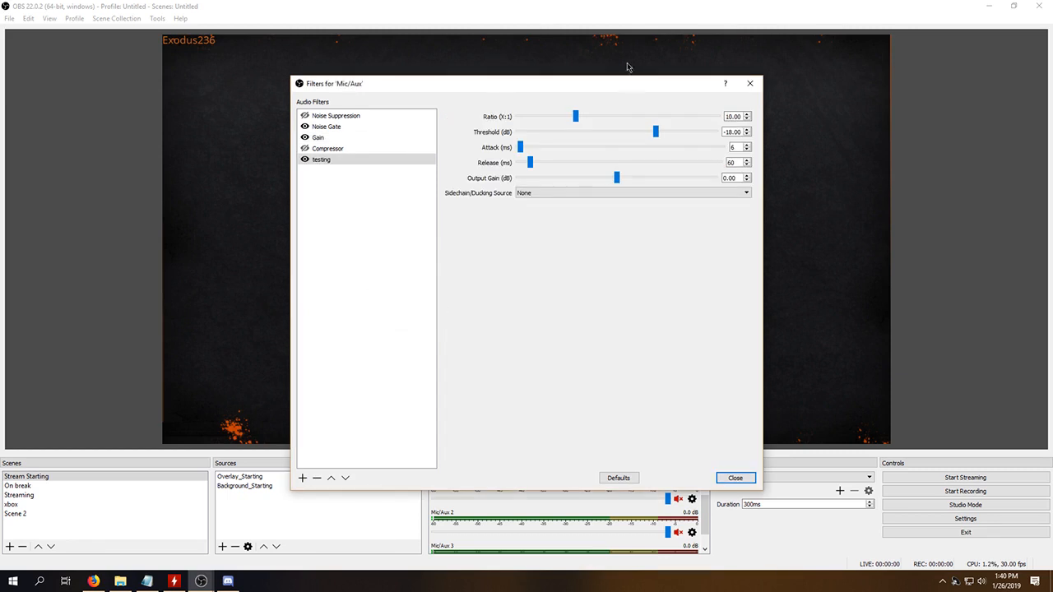
{"action": "left_click", "coordinate": [303, 161]}
{"action": "left_click", "coordinate": [304, 160]}
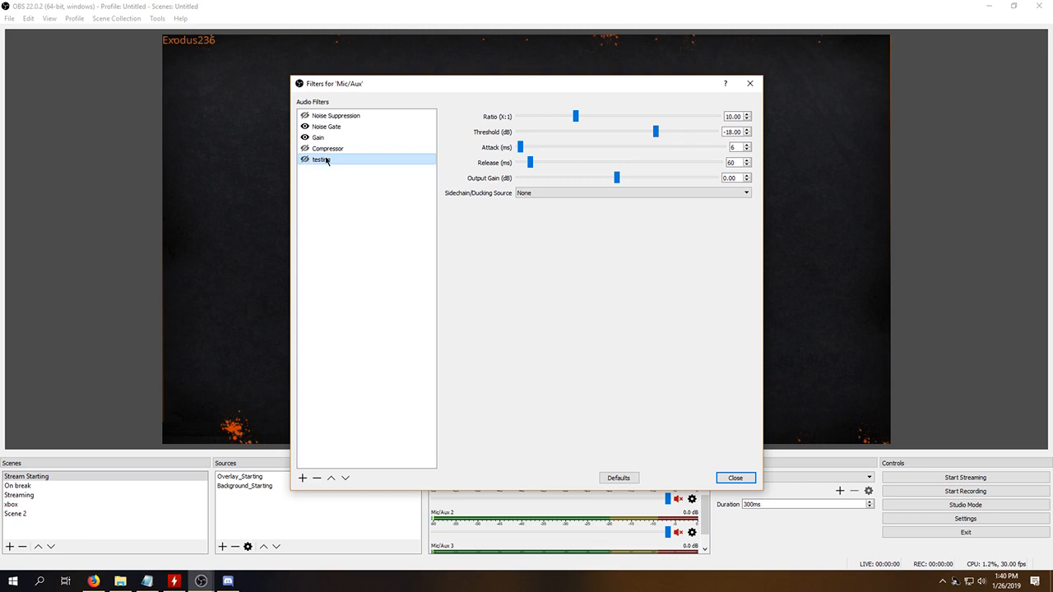
Move the filters window clear of the mixer, disable Noise Gate to compare the Mic/Aux level meter, and enable it again
{"action": "left_click_drag", "start_coordinate": [564, 86], "coordinate": [382, 15]}
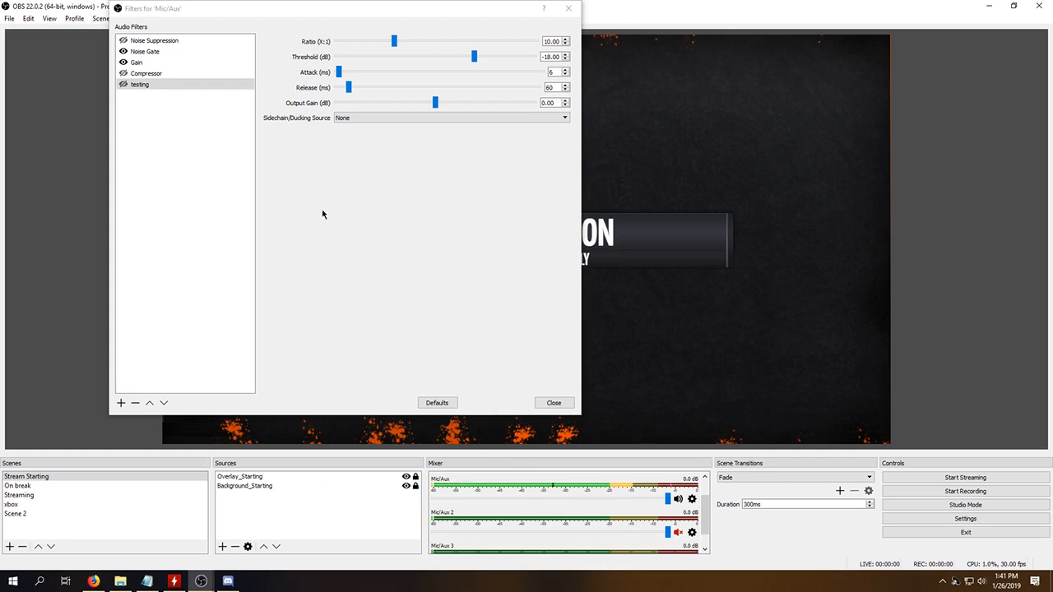
{"action": "left_click", "coordinate": [122, 51]}
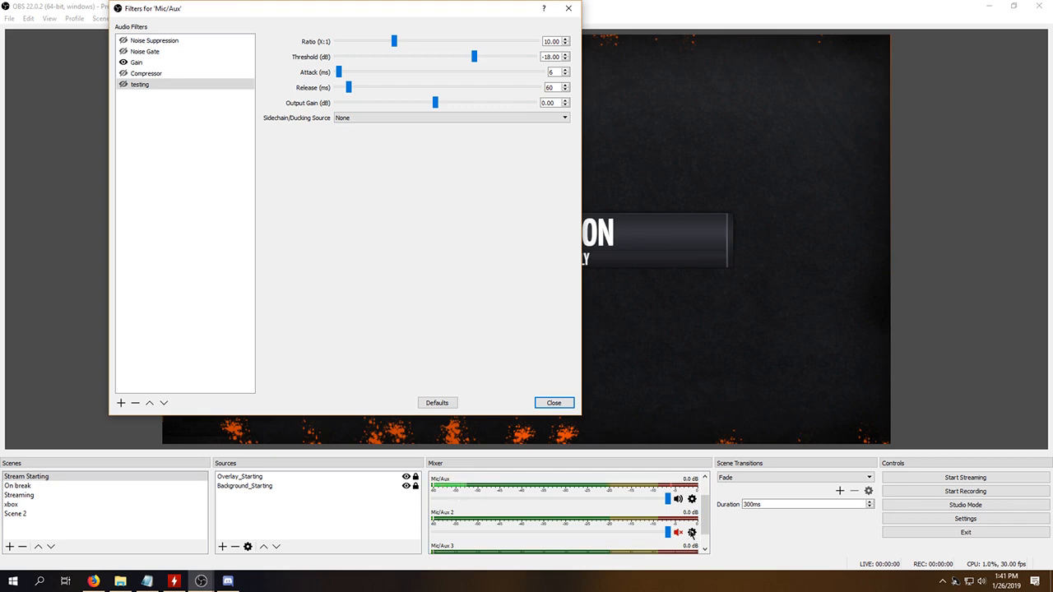
{"action": "left_click", "coordinate": [792, 546]}
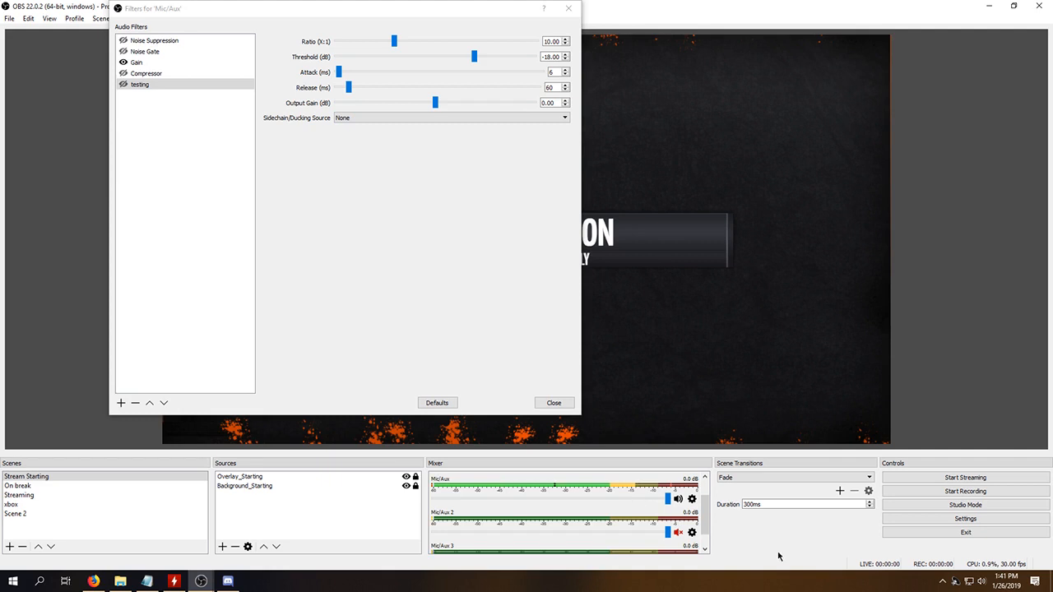
{"action": "left_click", "coordinate": [122, 51]}
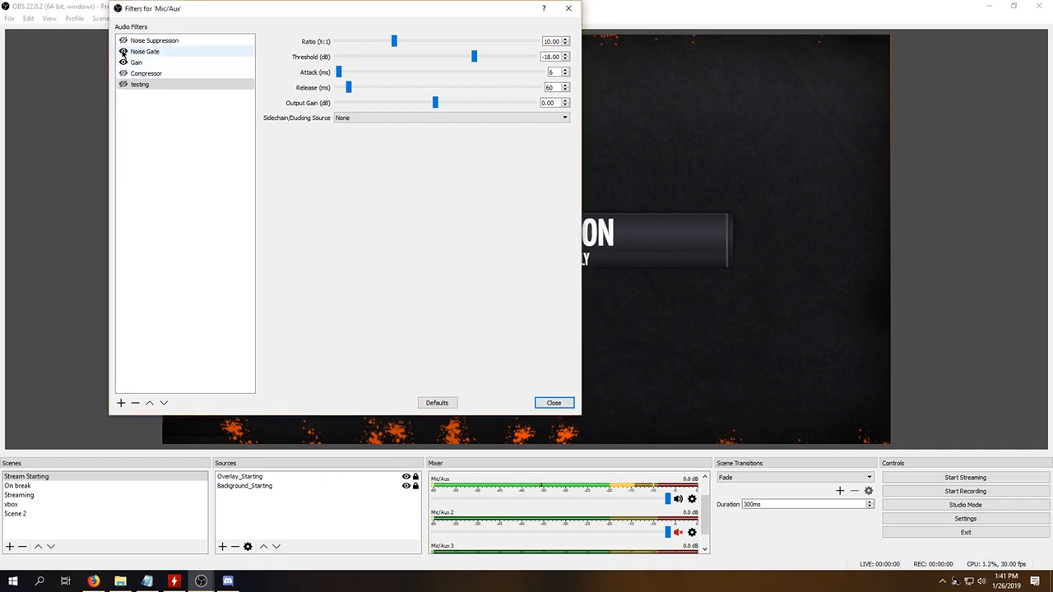
{"action": "left_click", "coordinate": [847, 558]}
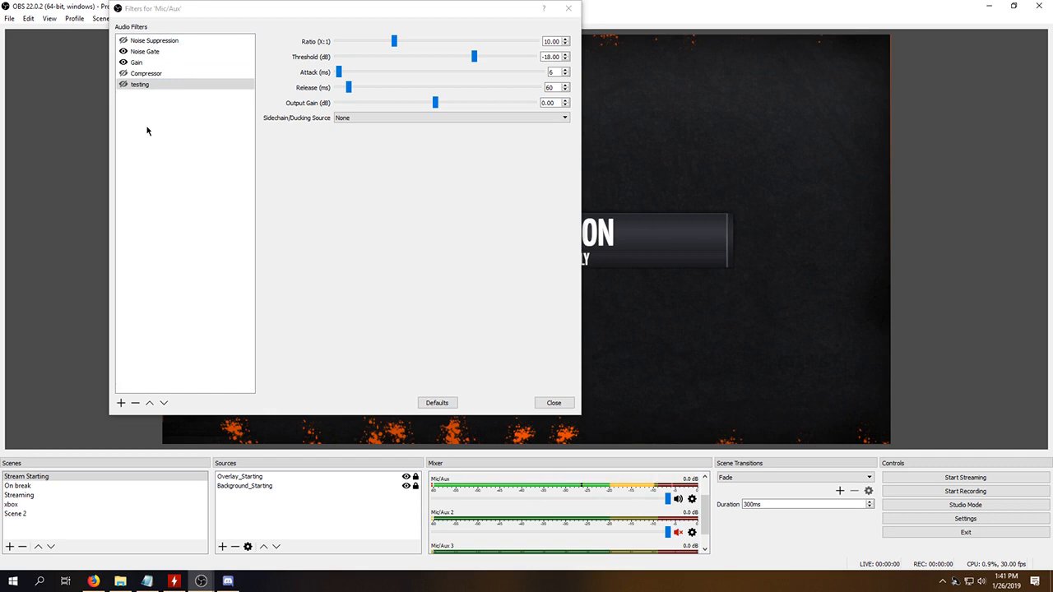
Review the Noise Gate thresholds and the Gain setting of Mic/Aux, and close the filters window
{"action": "left_click", "coordinate": [157, 53]}
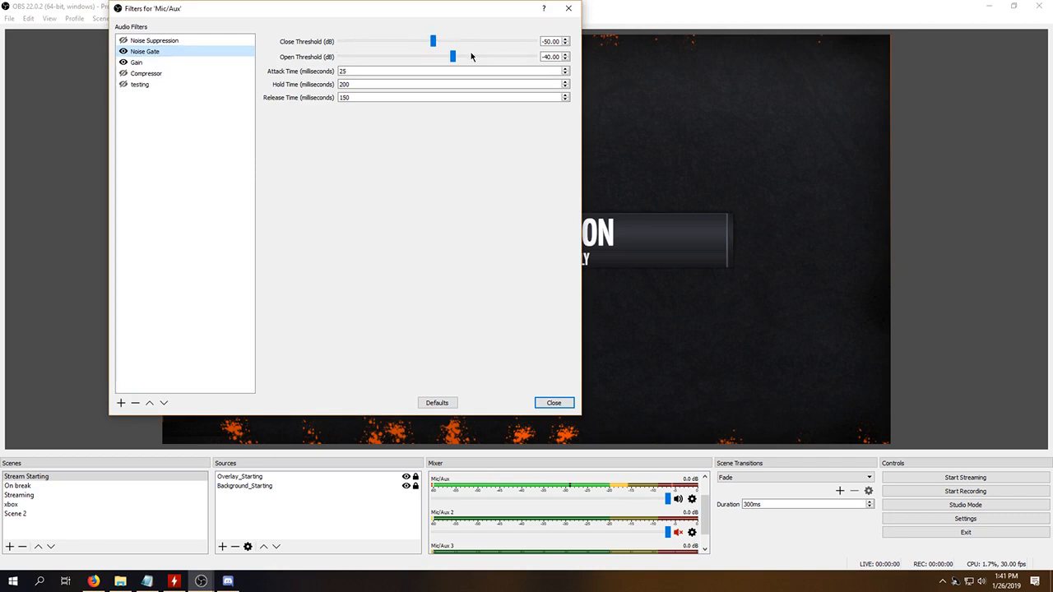
{"action": "left_click", "coordinate": [160, 63]}
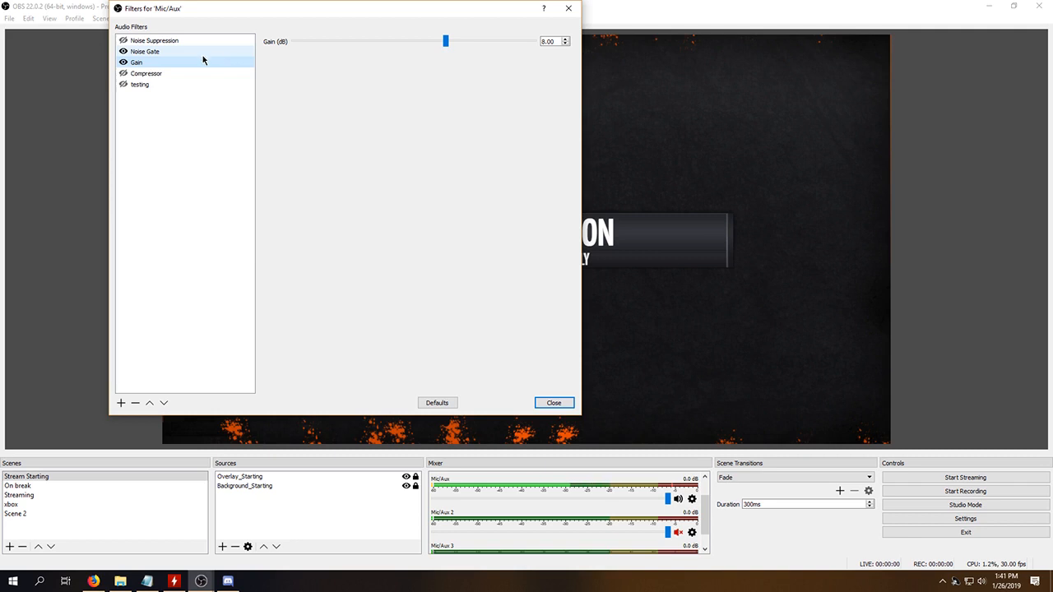
{"action": "left_click", "coordinate": [567, 8]}
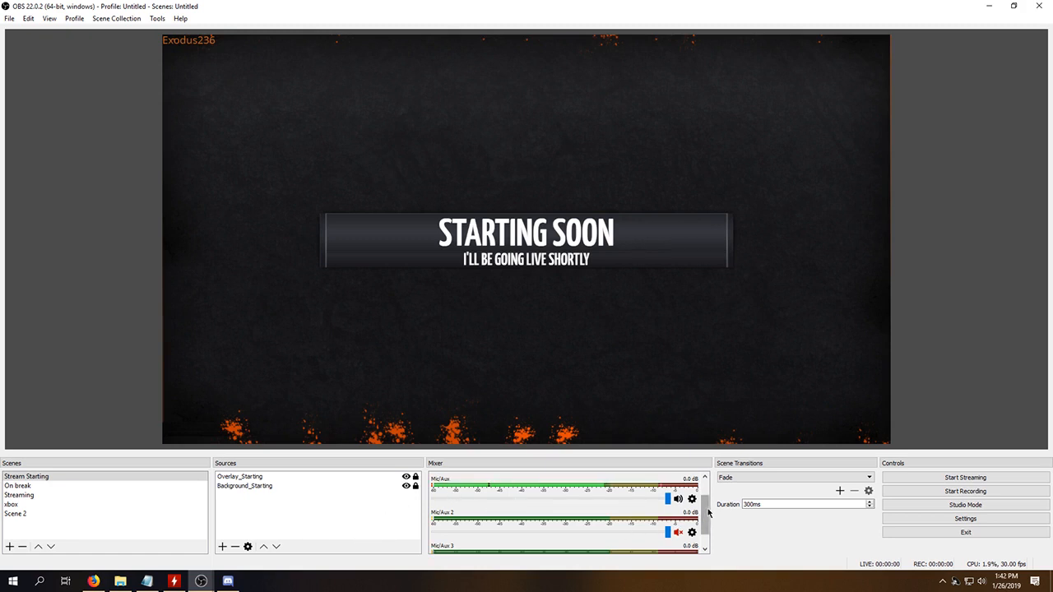
Minimize OBS, check the current playback device in Windows, and open the Windows sound settings
{"action": "left_click", "coordinate": [989, 6]}
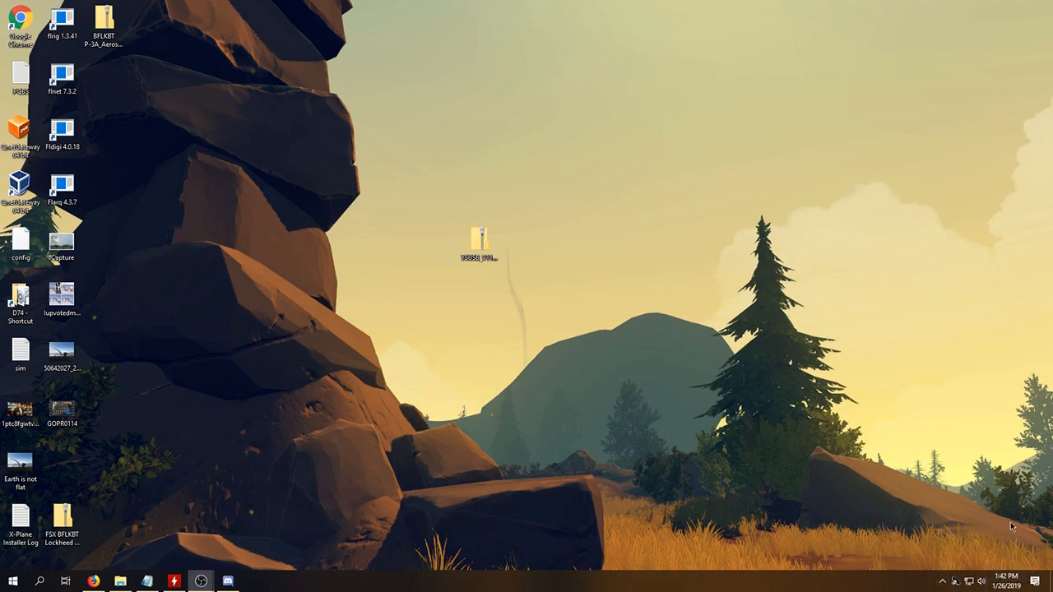
{"action": "left_click", "coordinate": [978, 582]}
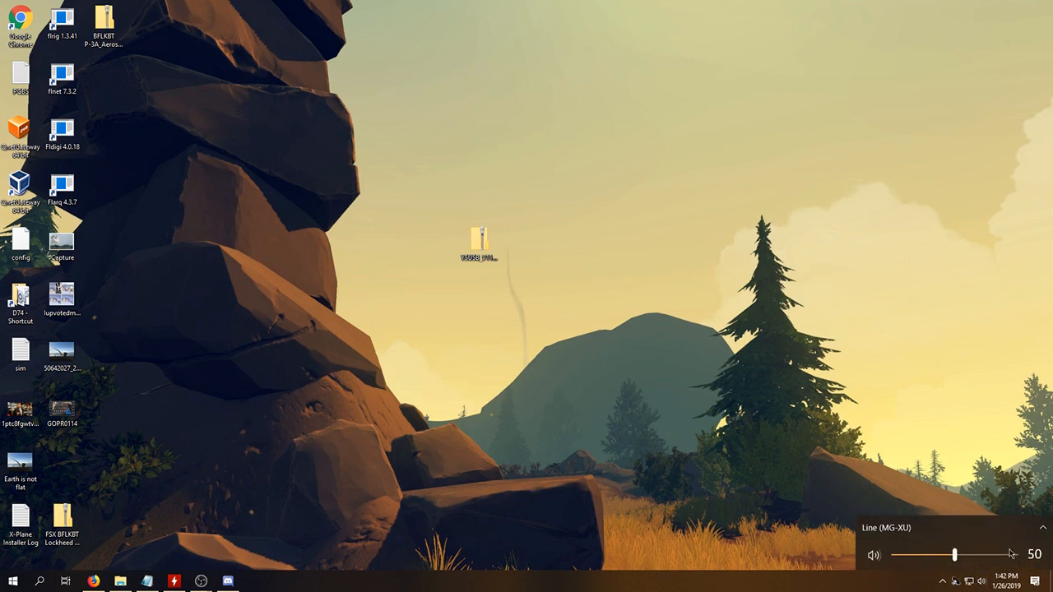
{"action": "right_click", "coordinate": [981, 581]}
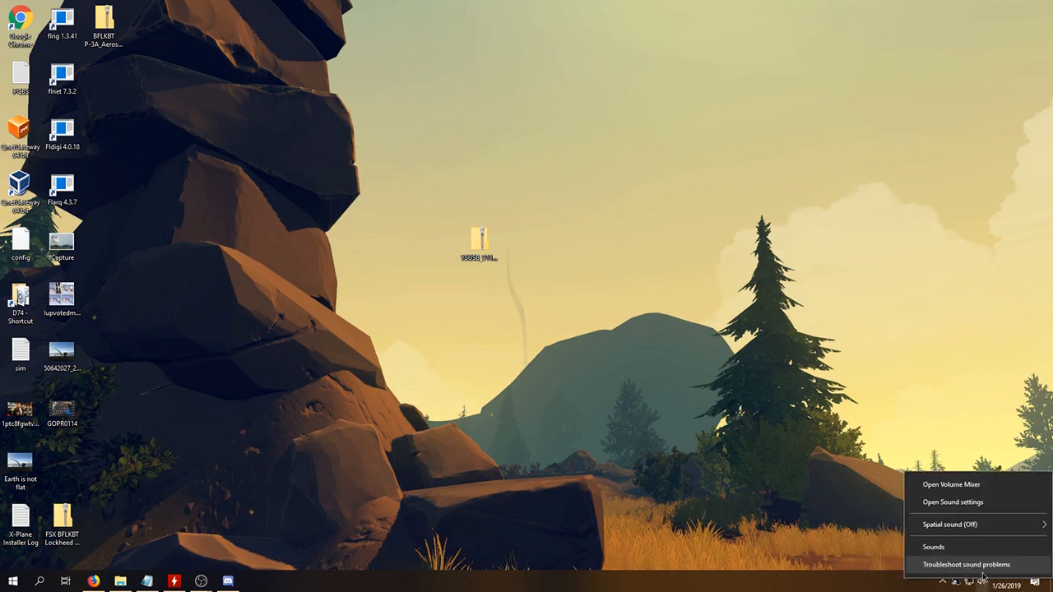
{"action": "left_click", "coordinate": [943, 503]}
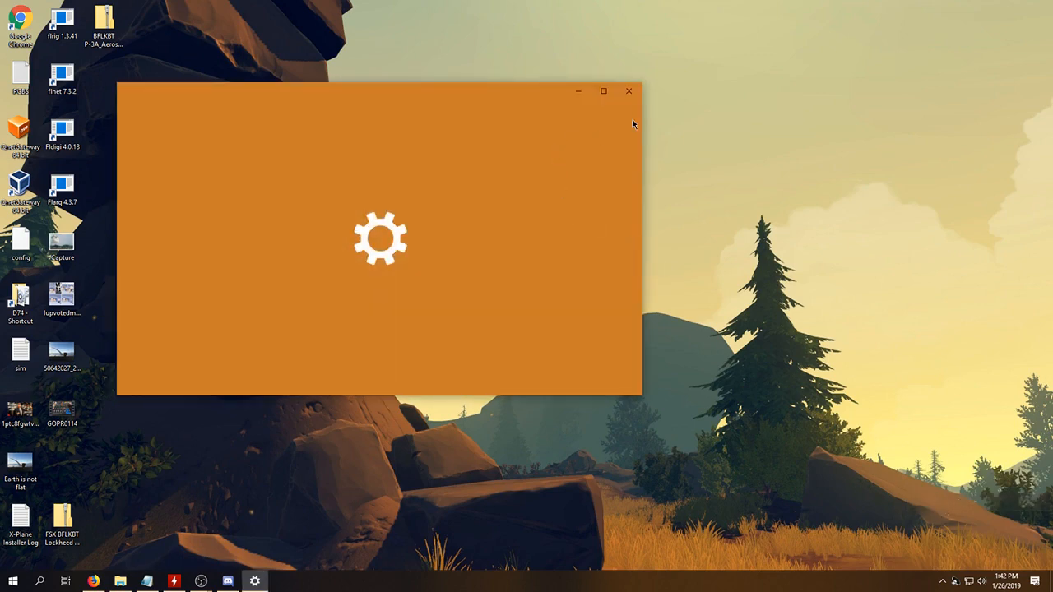
Cycle through the output devices, return to Line (MG-XU), and view the input device section
{"action": "scroll", "coordinate": [360, 198], "scroll_direction": "down", "scroll_amount": 1}
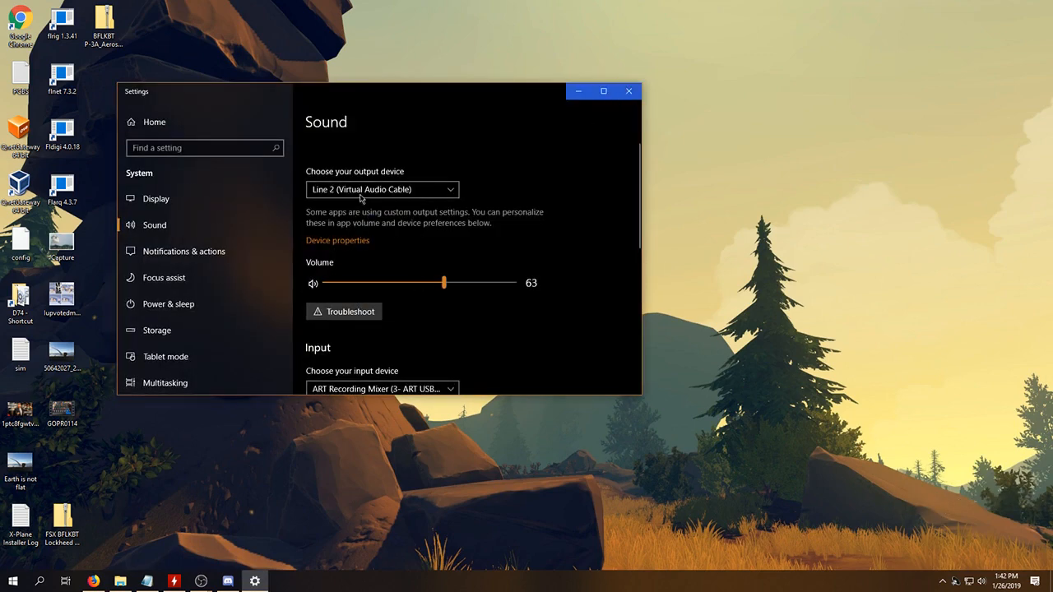
{"action": "scroll", "coordinate": [360, 198], "scroll_direction": "up", "scroll_amount": 2}
{"action": "scroll", "coordinate": [360, 197], "scroll_direction": "up", "scroll_amount": 1}
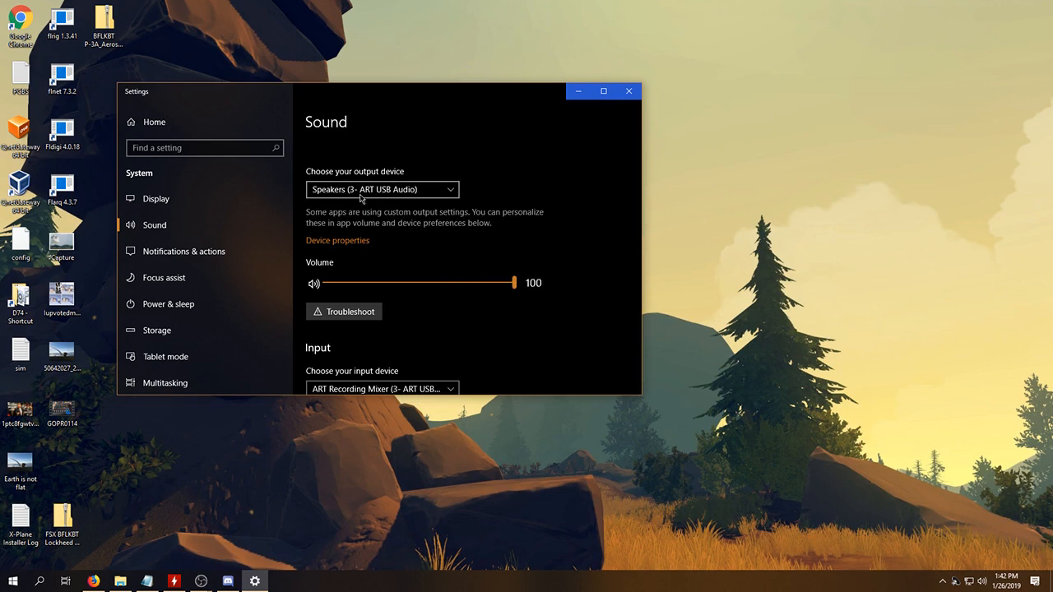
{"action": "scroll", "coordinate": [360, 197], "scroll_direction": "down", "scroll_amount": 3}
{"action": "scroll", "coordinate": [360, 197], "scroll_direction": "up", "scroll_amount": 1}
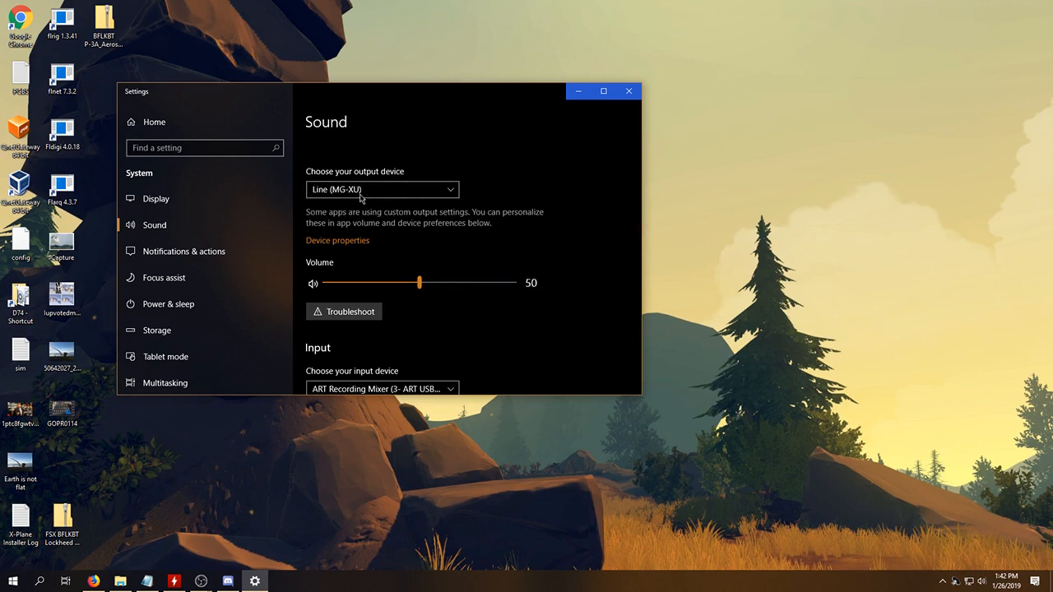
{"action": "scroll", "coordinate": [609, 230], "scroll_direction": "down", "scroll_amount": 5}
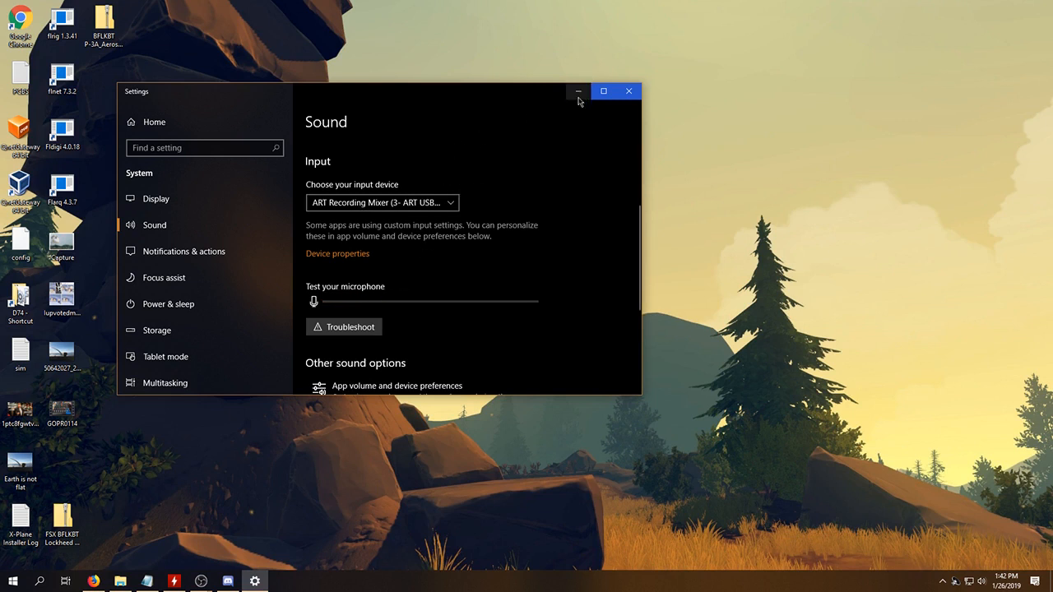
Review the output and input device sections of the Windows sound settings, including the microphone test, and close the settings
{"action": "scroll", "coordinate": [477, 174], "scroll_direction": "up", "scroll_amount": 5}
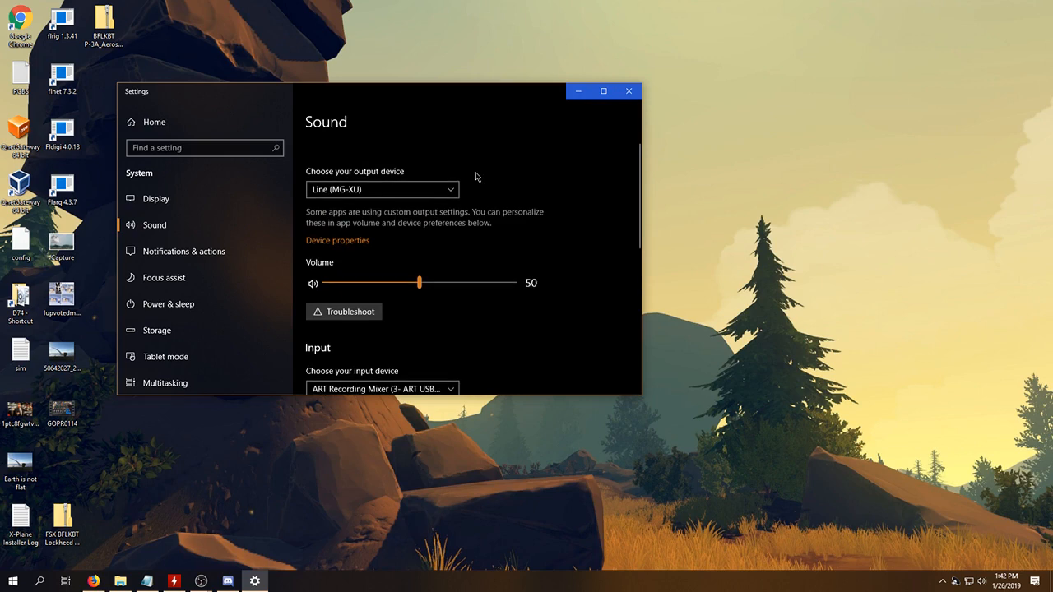
{"action": "scroll", "coordinate": [501, 246], "scroll_direction": "down", "scroll_amount": 4}
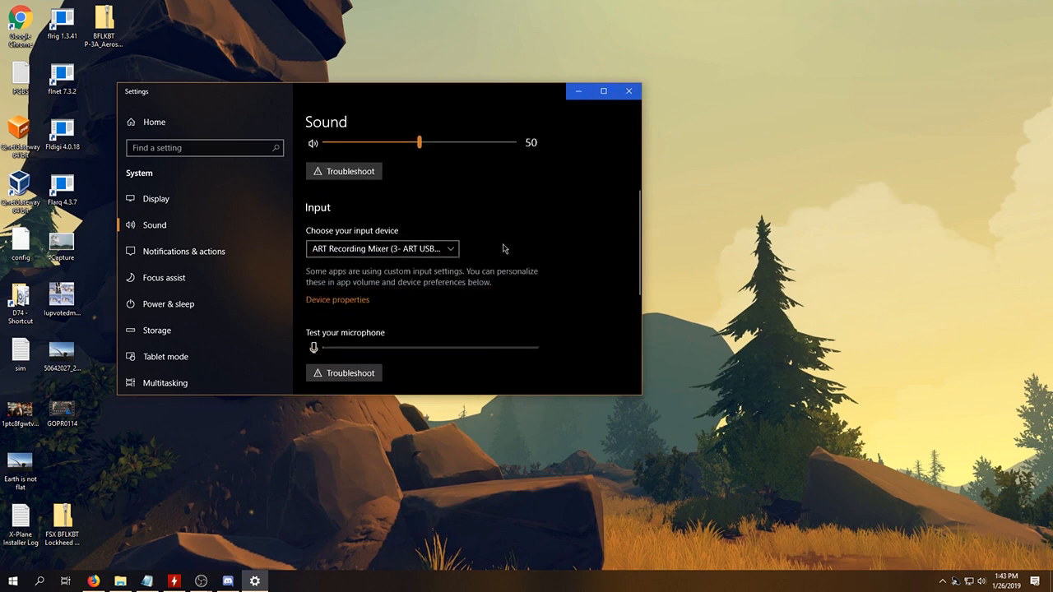
{"action": "scroll", "coordinate": [501, 246], "scroll_direction": "up", "scroll_amount": 3}
{"action": "scroll", "coordinate": [504, 248], "scroll_direction": "down", "scroll_amount": 1}
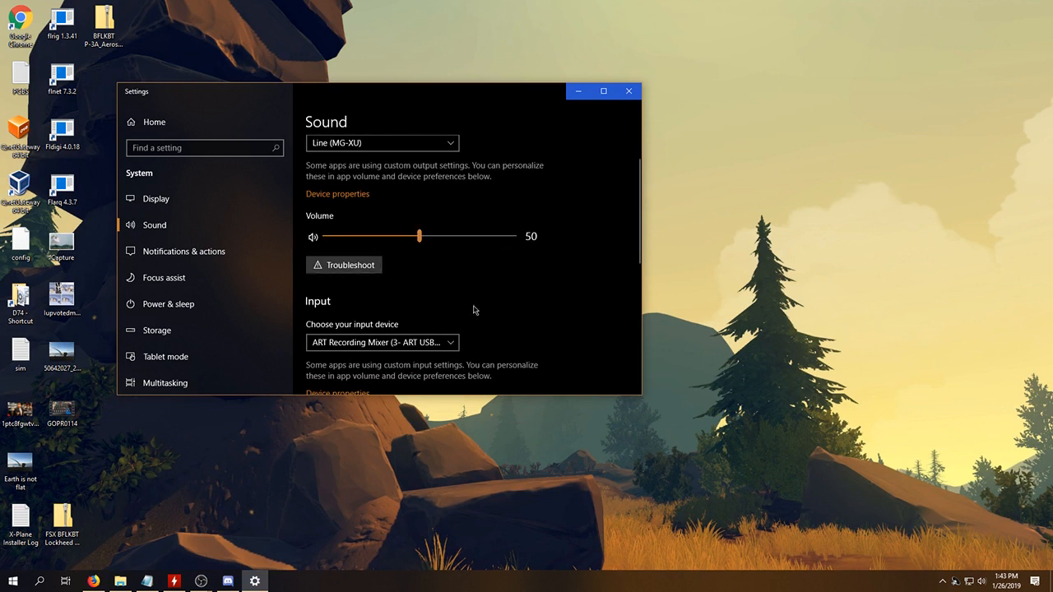
{"action": "scroll", "coordinate": [460, 309], "scroll_direction": "down", "scroll_amount": 2}
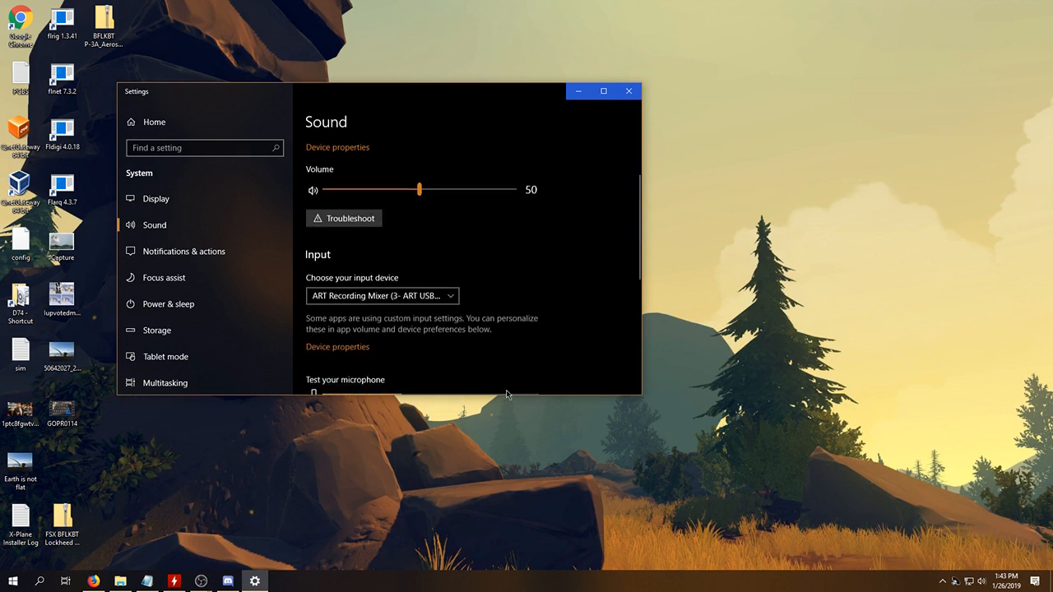
{"action": "scroll", "coordinate": [381, 369], "scroll_direction": "down", "scroll_amount": 2}
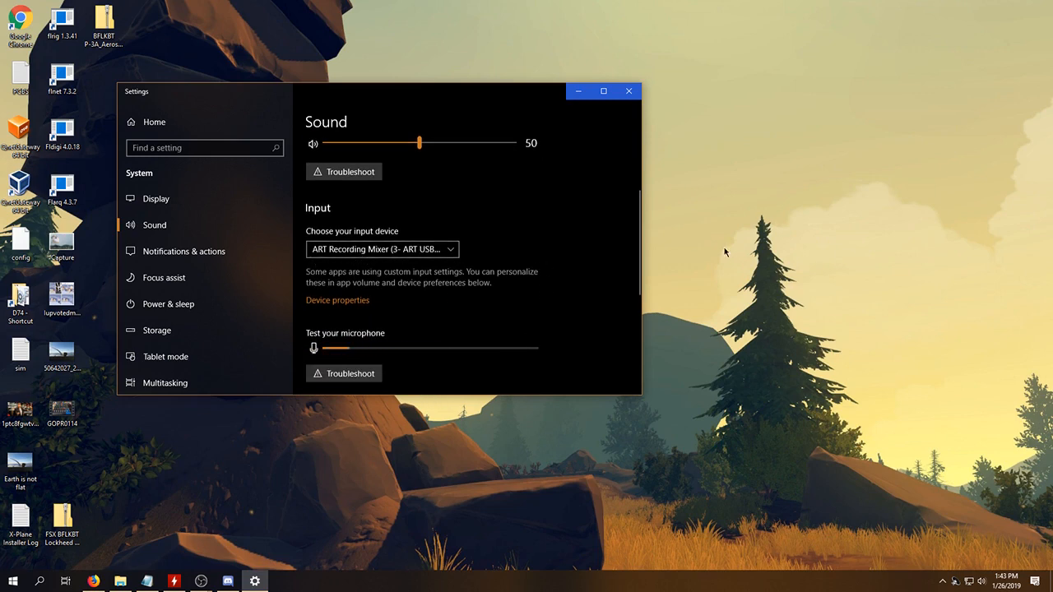
{"action": "left_click", "coordinate": [636, 96]}
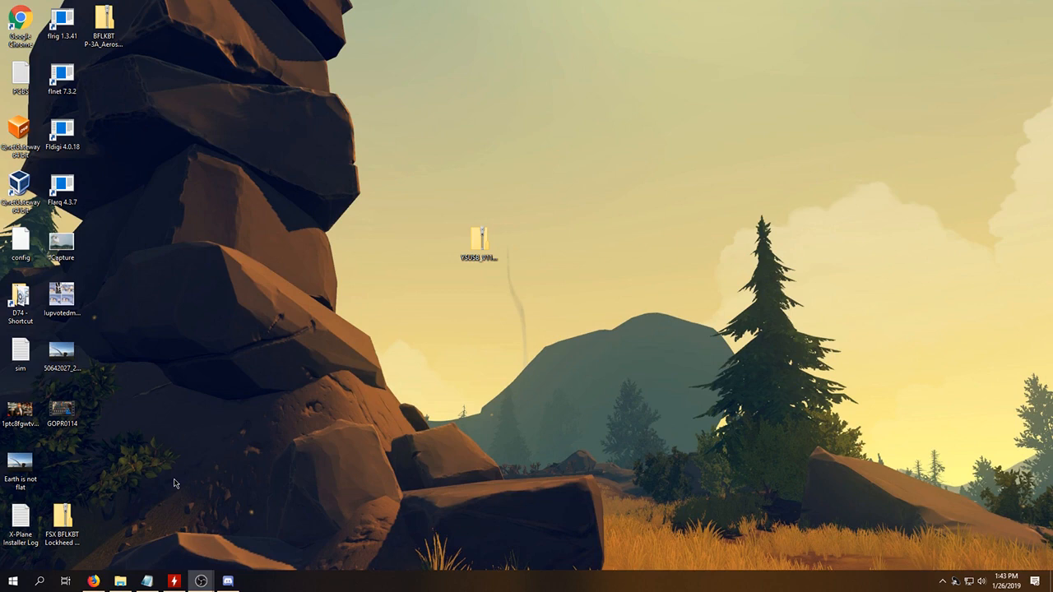
Switch to Discord, open its Voice & Video settings, and choose ART Recording Mixer (3- ART USB Audio) as the input device
{"action": "left_click", "coordinate": [228, 581]}
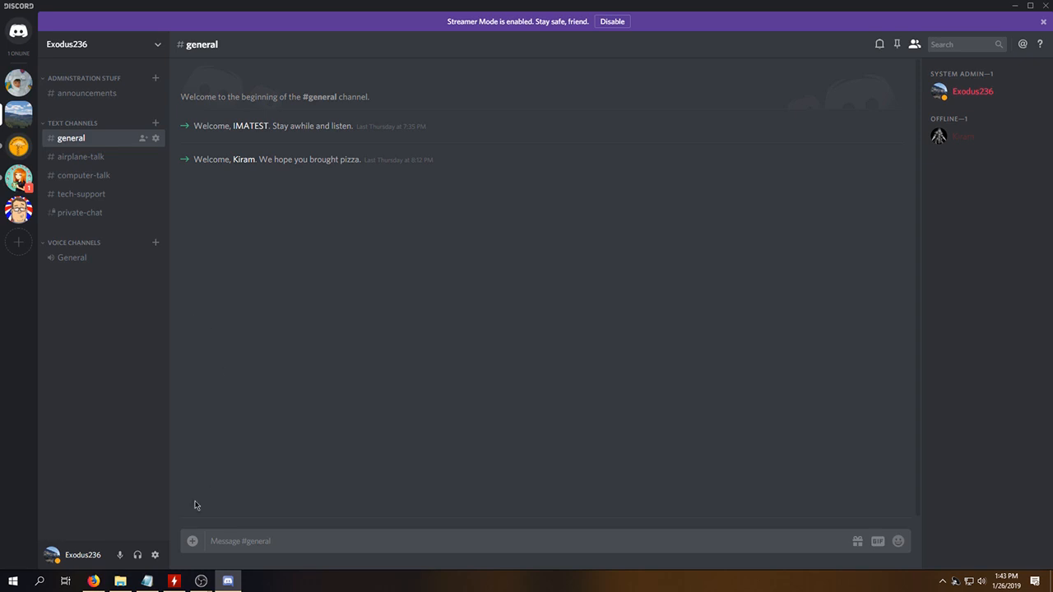
{"action": "left_click", "coordinate": [154, 554]}
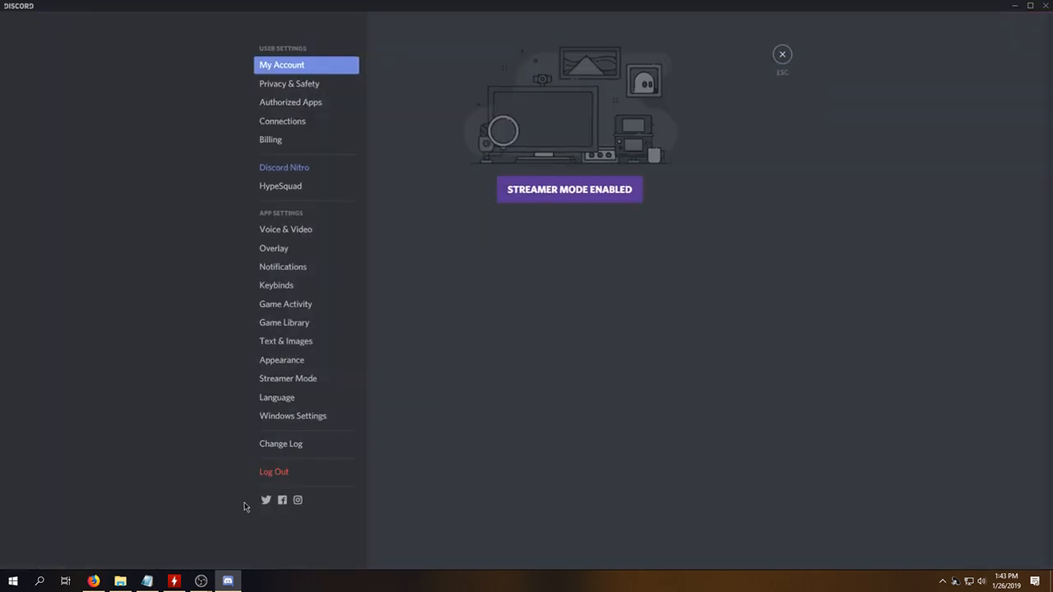
{"action": "left_click", "coordinate": [293, 229]}
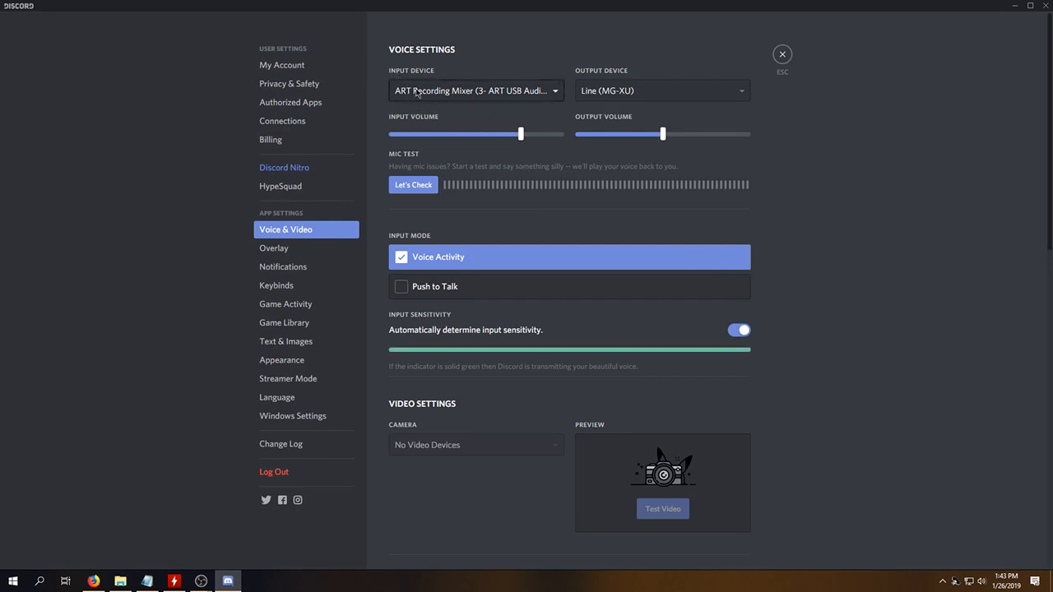
{"action": "left_click", "coordinate": [507, 93]}
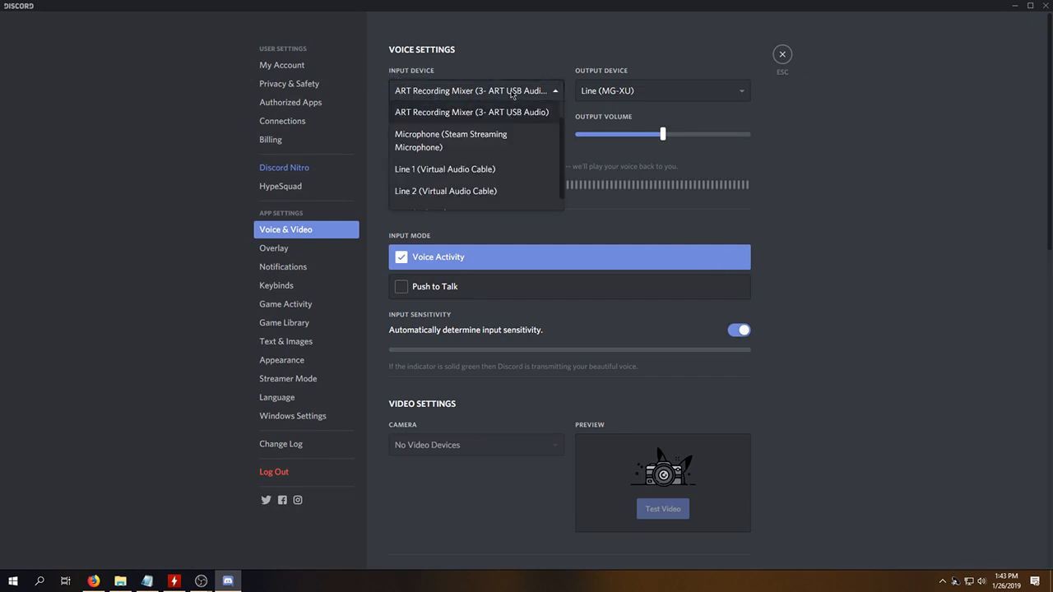
{"action": "left_click", "coordinate": [473, 114]}
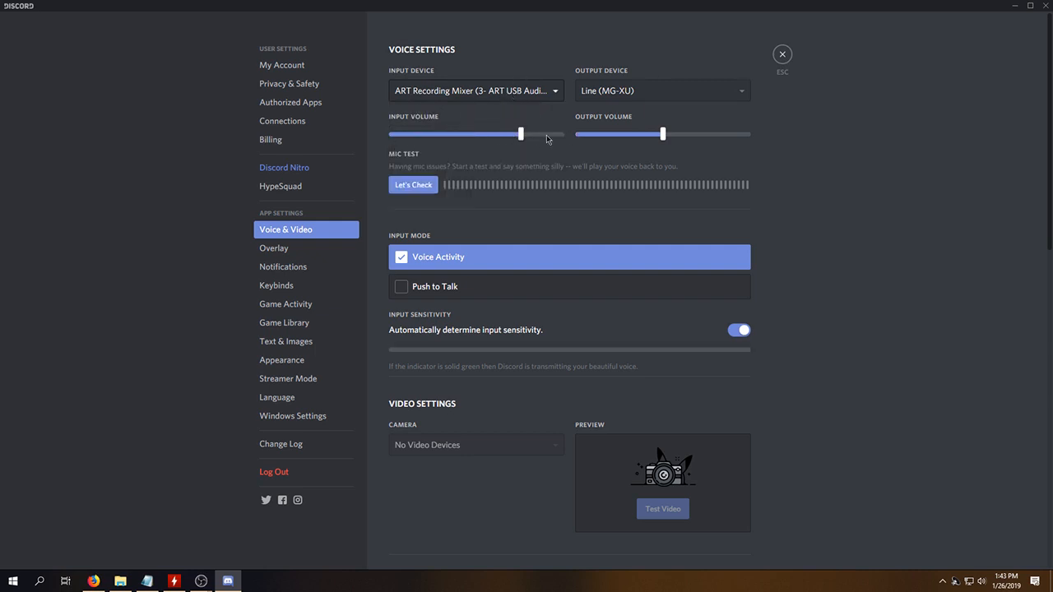
{"action": "mouse_move", "coordinate": [519, 132]}
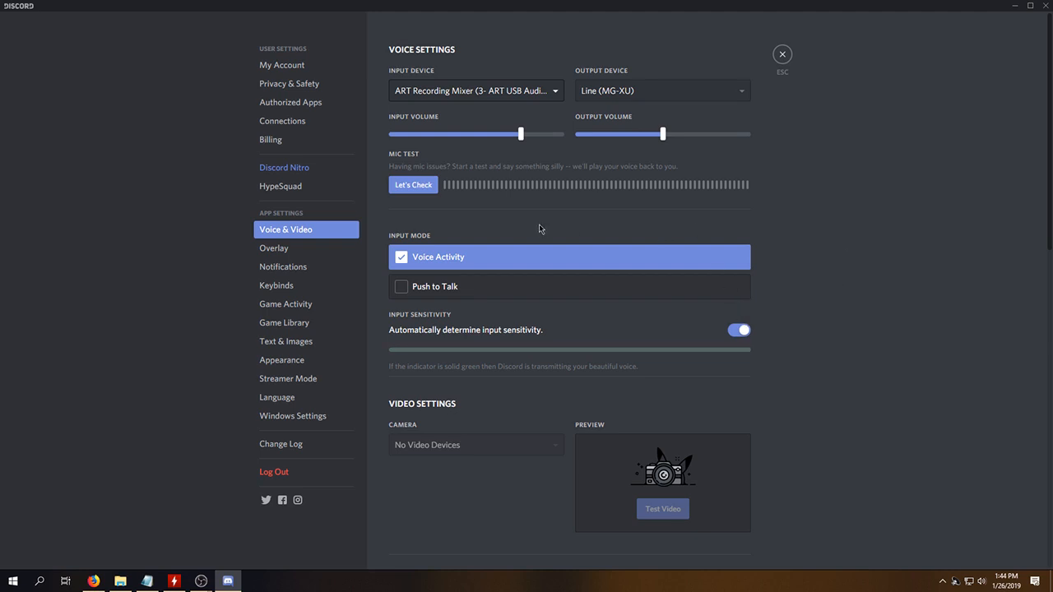
Switch the input mode to Push to Talk and back to Voice Activity, and turn automatic input sensitivity off and on again
{"action": "scroll", "coordinate": [538, 229], "scroll_direction": "down", "scroll_amount": 1}
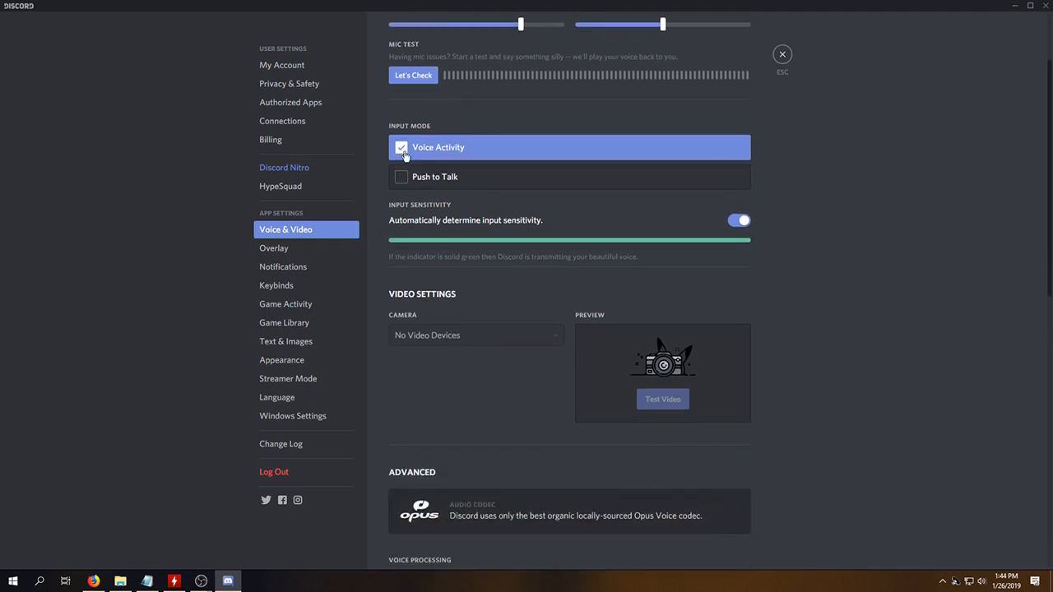
{"action": "left_click", "coordinate": [403, 183]}
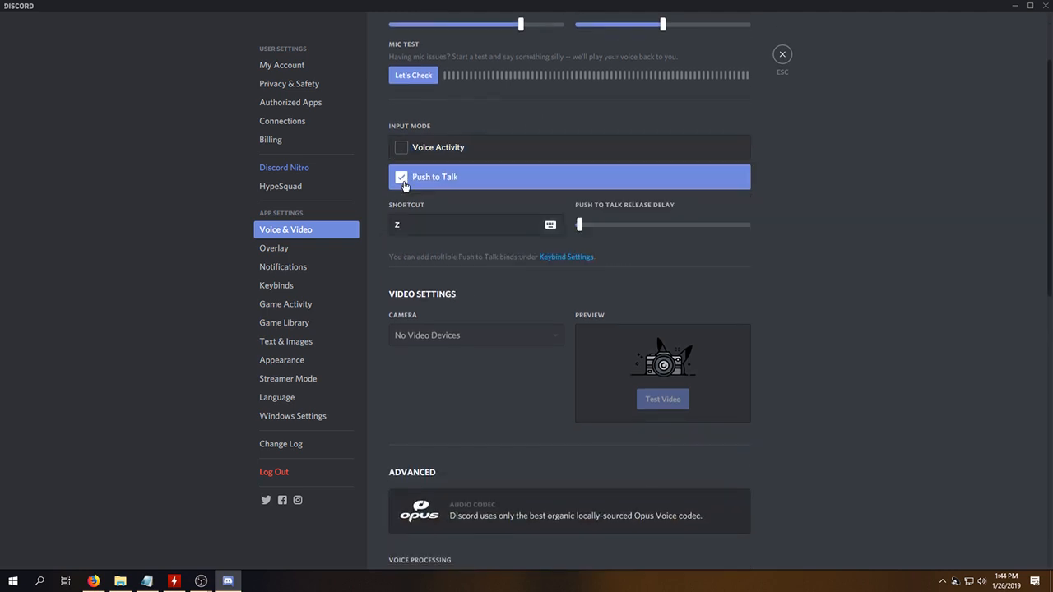
{"action": "left_click", "coordinate": [404, 153]}
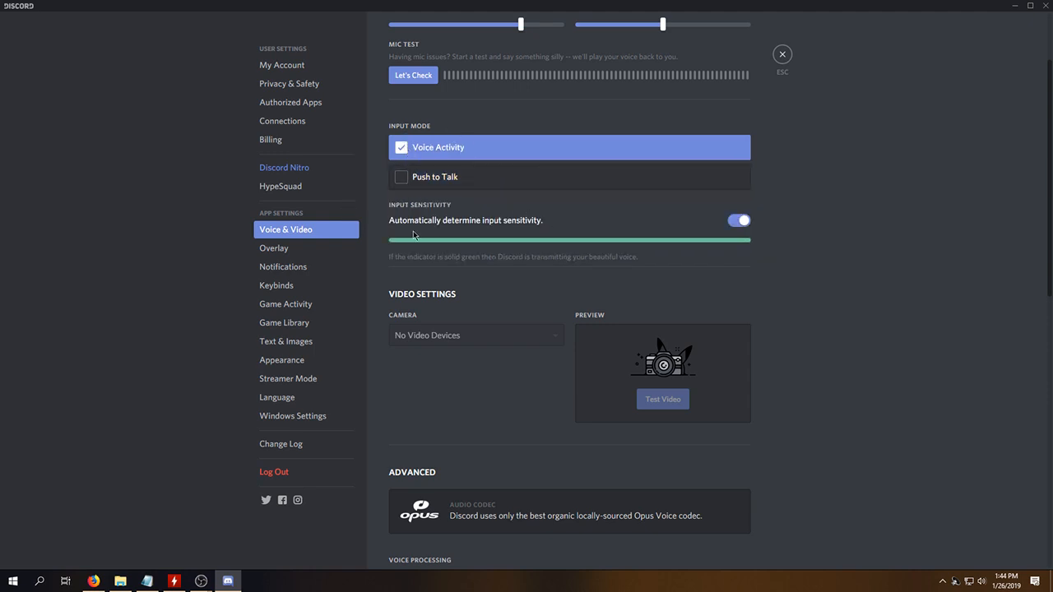
{"action": "left_click", "coordinate": [740, 222]}
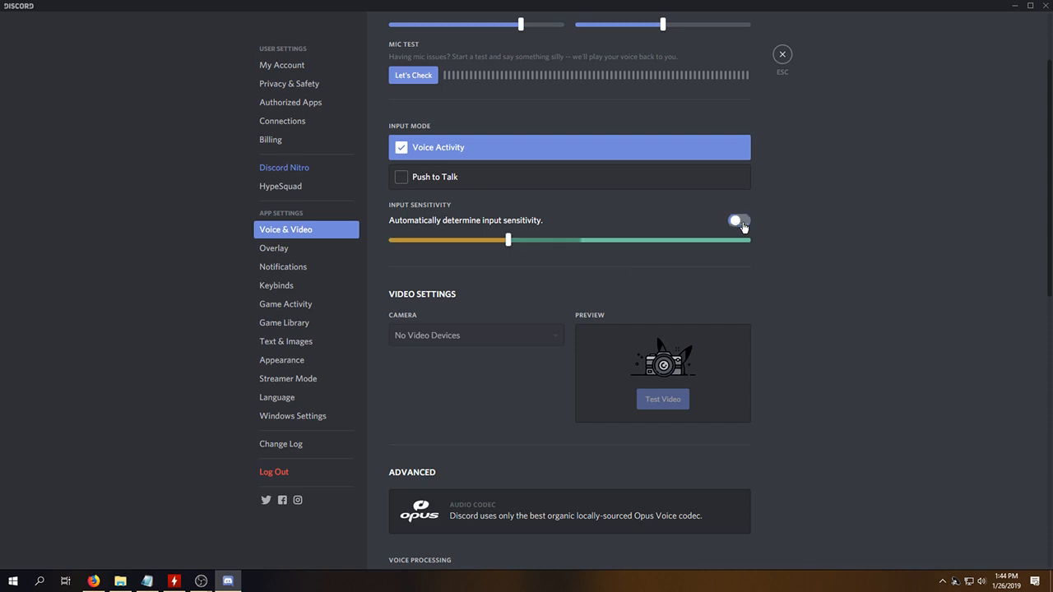
{"action": "left_click", "coordinate": [744, 219]}
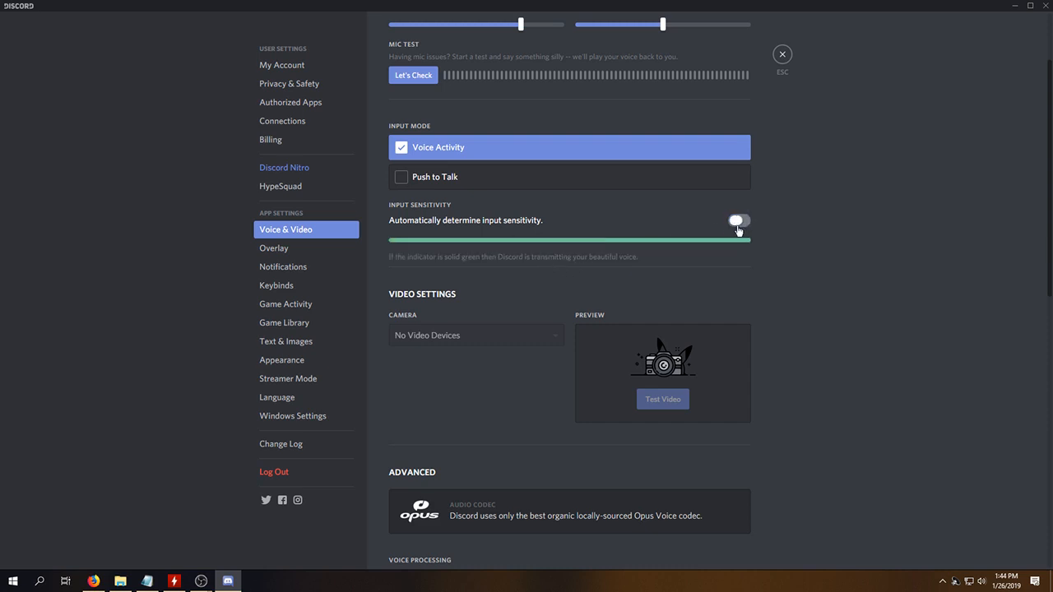
Review the voice processing options and the selected output device, and close the Discord user settings
{"action": "scroll", "coordinate": [604, 266], "scroll_direction": "down", "scroll_amount": 1}
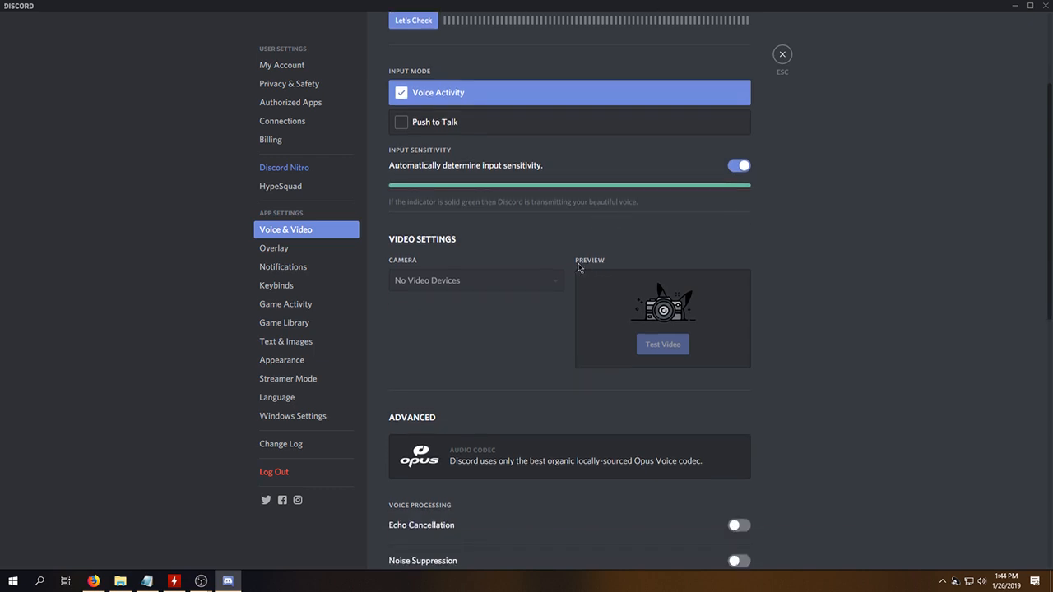
{"action": "scroll", "coordinate": [570, 272], "scroll_direction": "down", "scroll_amount": 2}
{"action": "scroll", "coordinate": [559, 261], "scroll_direction": "up", "scroll_amount": 5}
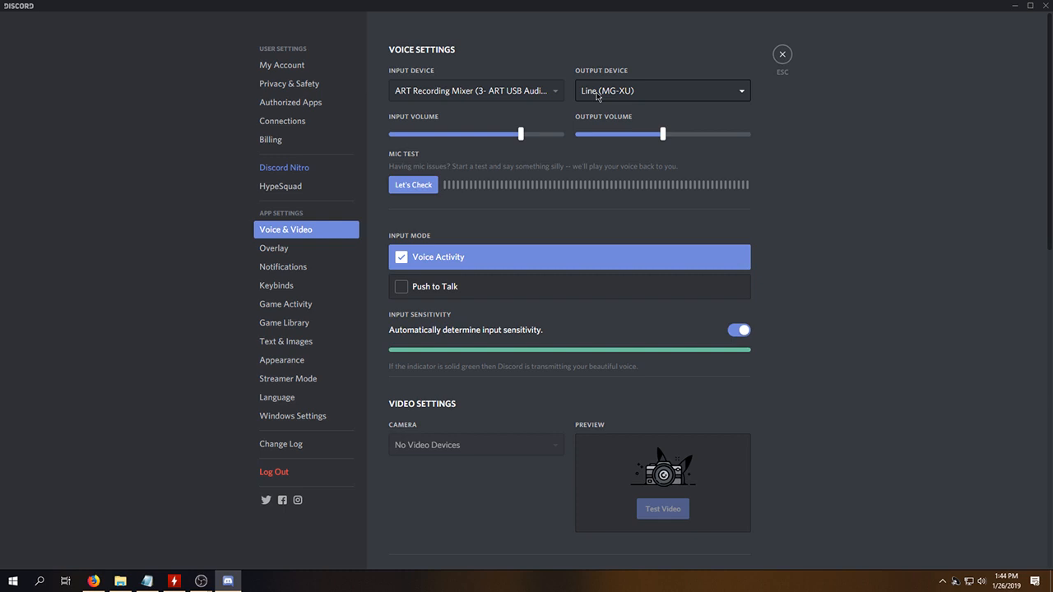
{"action": "left_click", "coordinate": [779, 54]}
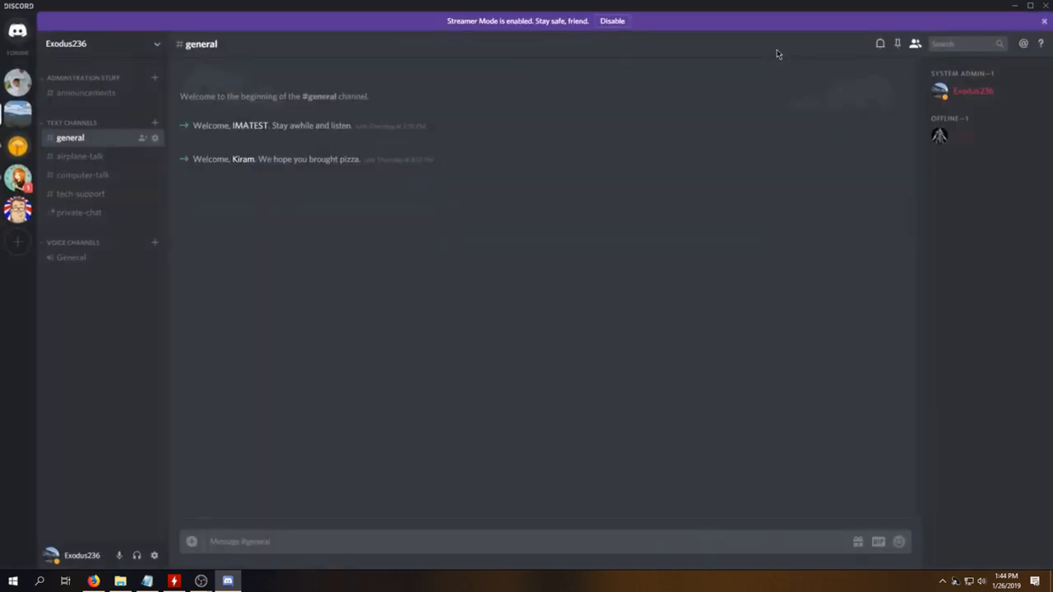
Join the General voice channel in Discord, and return to Discord from OBS
{"action": "left_click", "coordinate": [71, 260]}
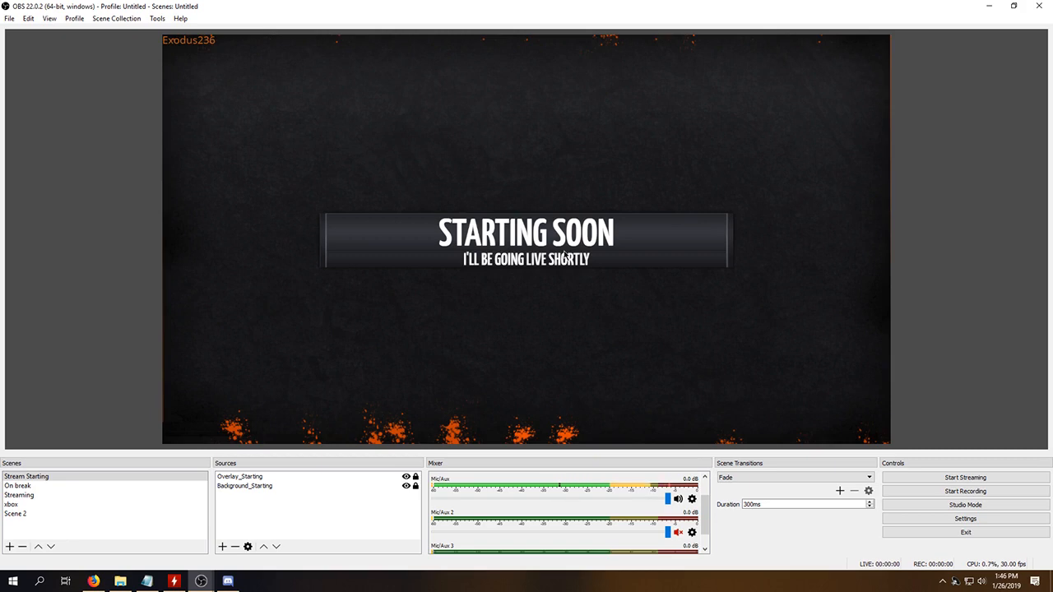
{"action": "left_click", "coordinate": [227, 580]}
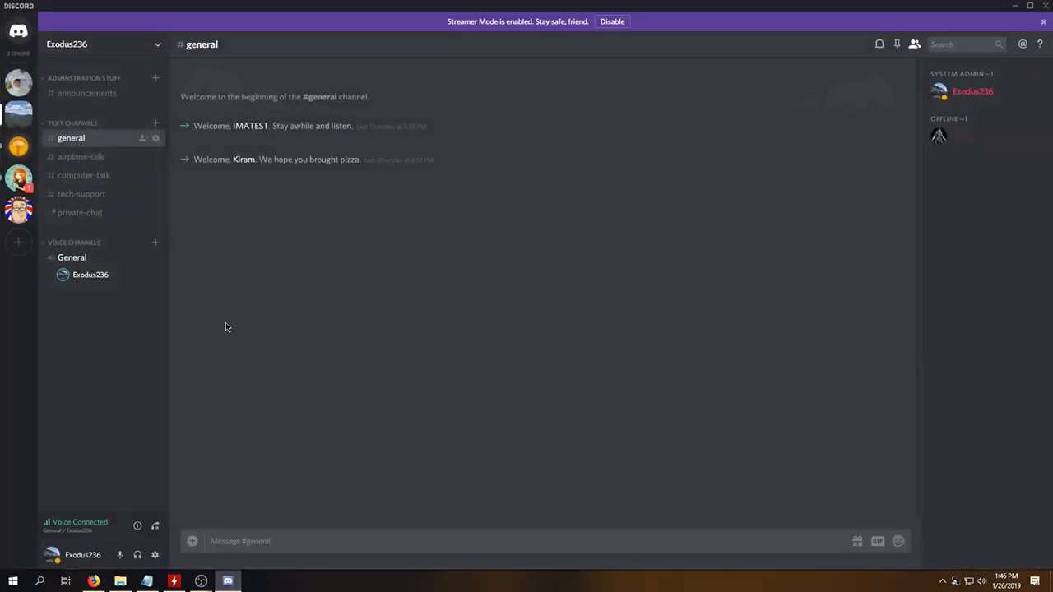